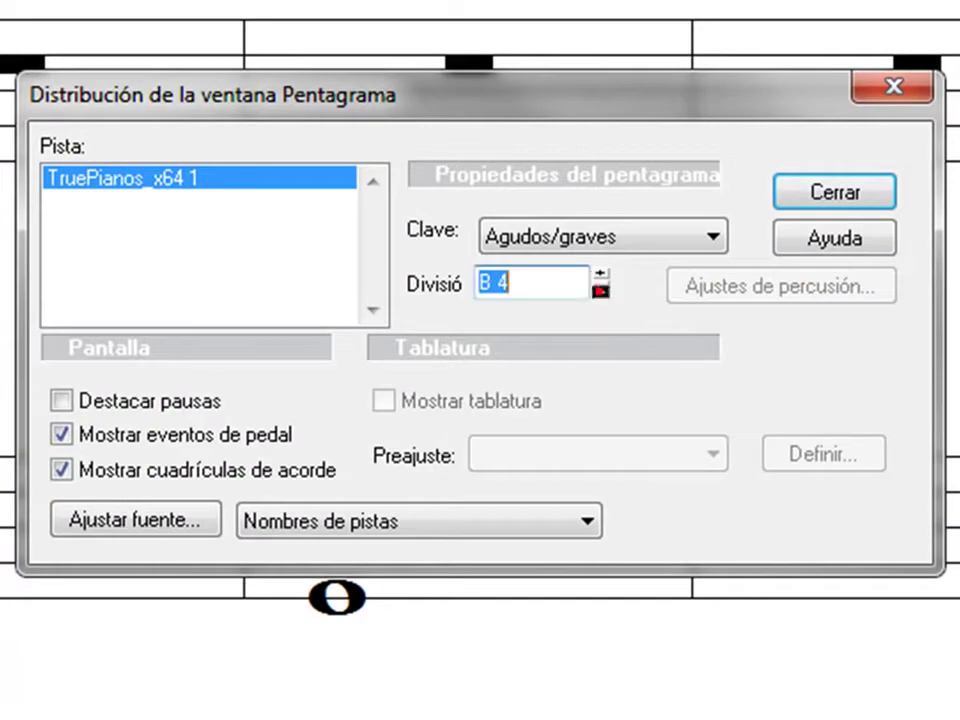
Lower the split note between the treble and bass staves in the staff layout of the TruePianos track.
{"action": "left_click", "coordinate": [601, 292]}
{"action": "left_click", "coordinate": [601, 292]}
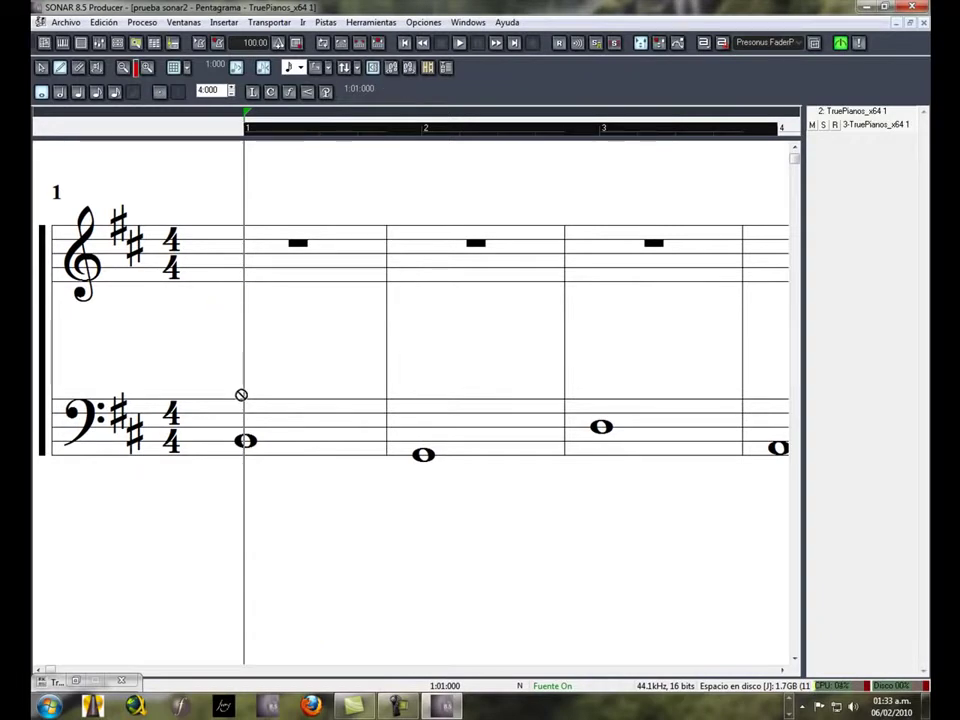
Add whole-note chords to the treble staff: B4, D5, F#5 in measure 1 and B4, D5, G5 in measure 2.
{"action": "left_click", "coordinate": [247, 299]}
{"action": "left_click", "coordinate": [245, 287]}
{"action": "left_click", "coordinate": [245, 273]}
{"action": "left_click", "coordinate": [424, 298]}
{"action": "left_click", "coordinate": [424, 287]}
{"action": "left_click", "coordinate": [424, 268]}
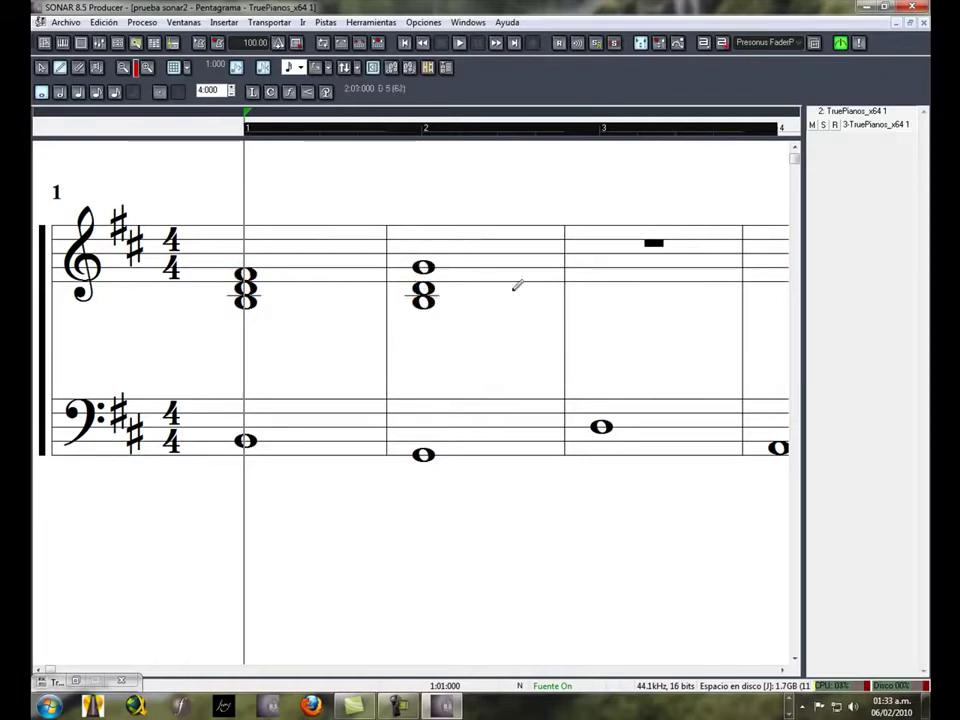
Add whole-note treble chords: A4, D5, F#5 in measure 3 and A4, C#5, E5 in measure 4.
{"action": "left_click", "coordinate": [601, 309]}
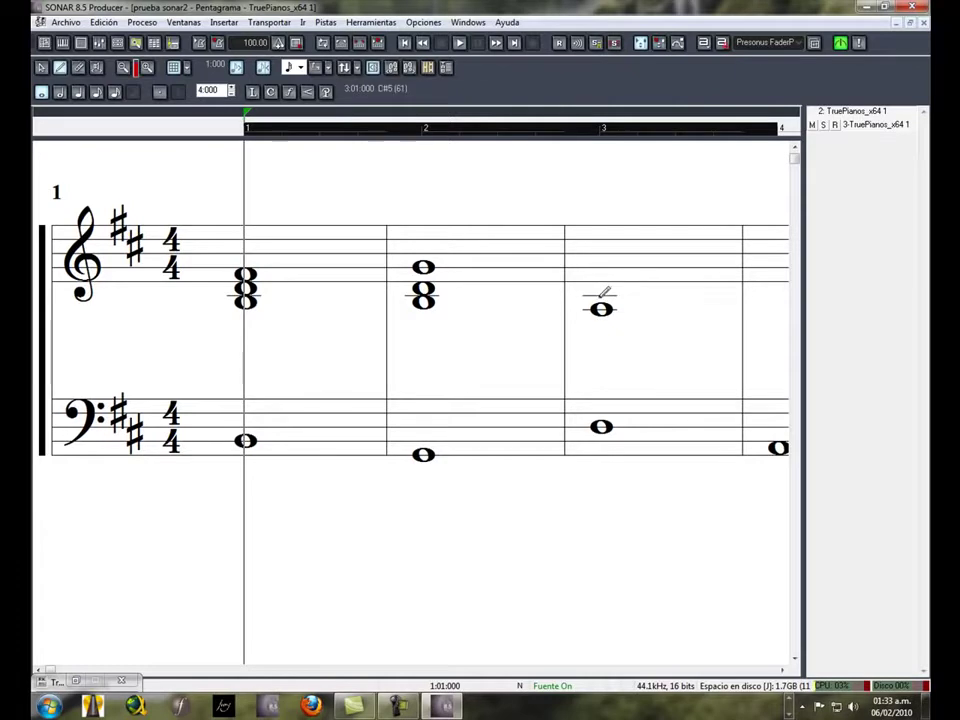
{"action": "left_click", "coordinate": [601, 272]}
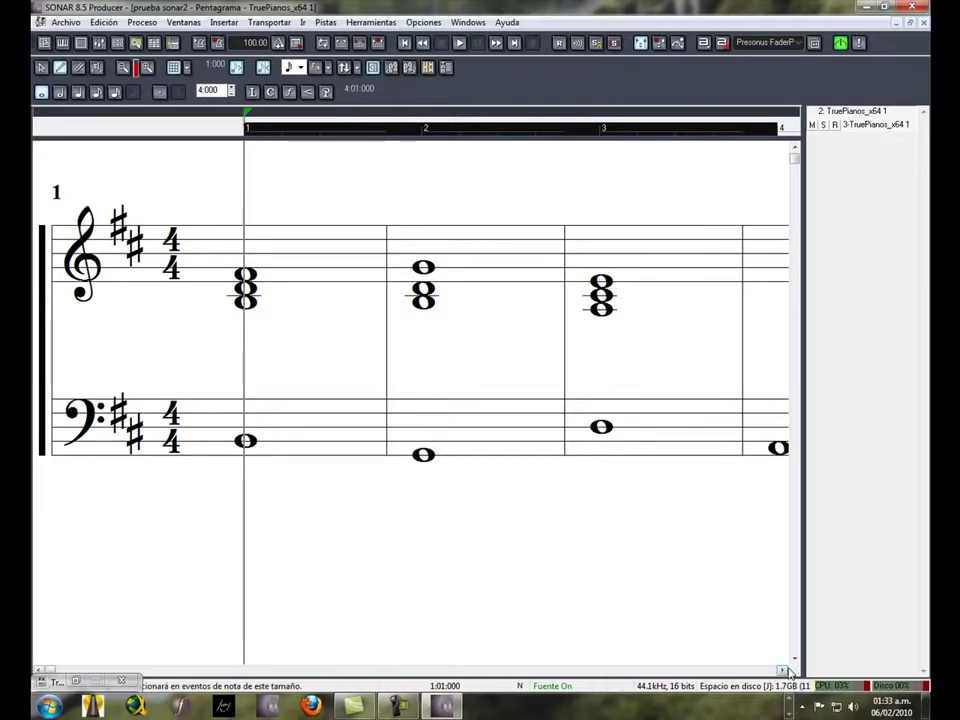
{"action": "left_click", "coordinate": [783, 670]}
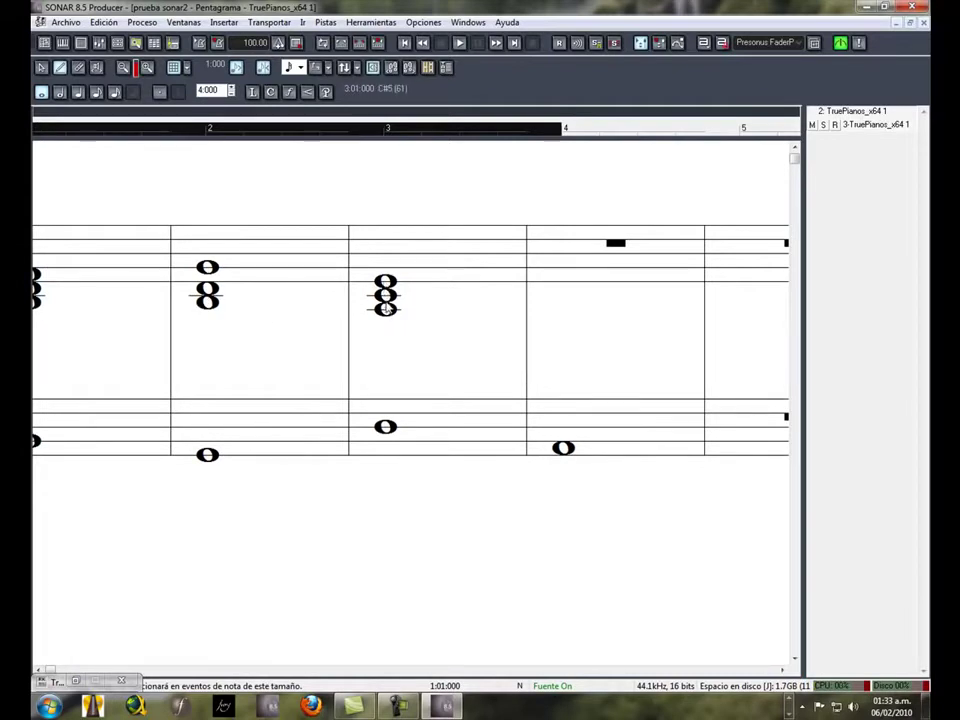
{"action": "left_click_drag", "start_coordinate": [386, 284], "coordinate": [387, 290]}
{"action": "left_click", "coordinate": [564, 308]}
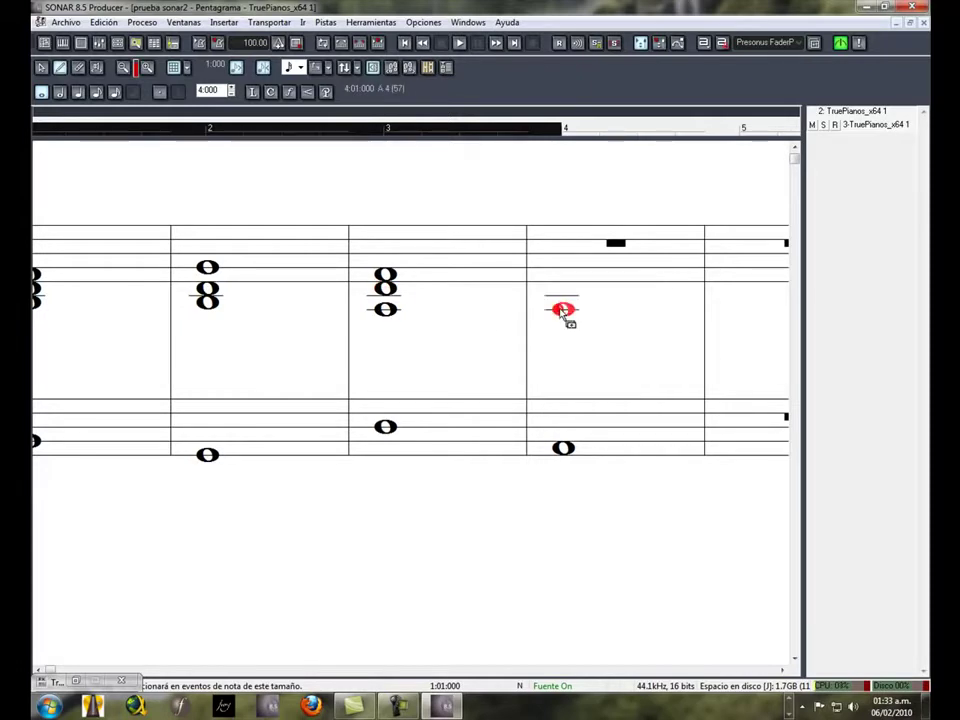
{"action": "left_click", "coordinate": [563, 294]}
{"action": "left_click", "coordinate": [563, 281]}
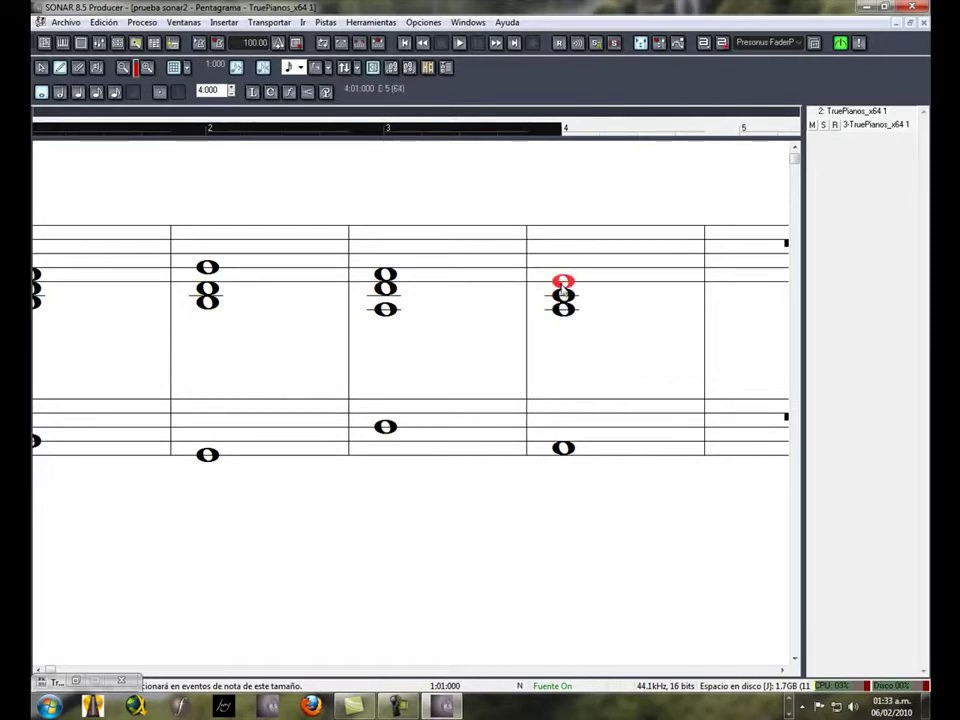
Play back the four chords and close the staff view to return to the track view.
{"action": "key", "text": "space"}
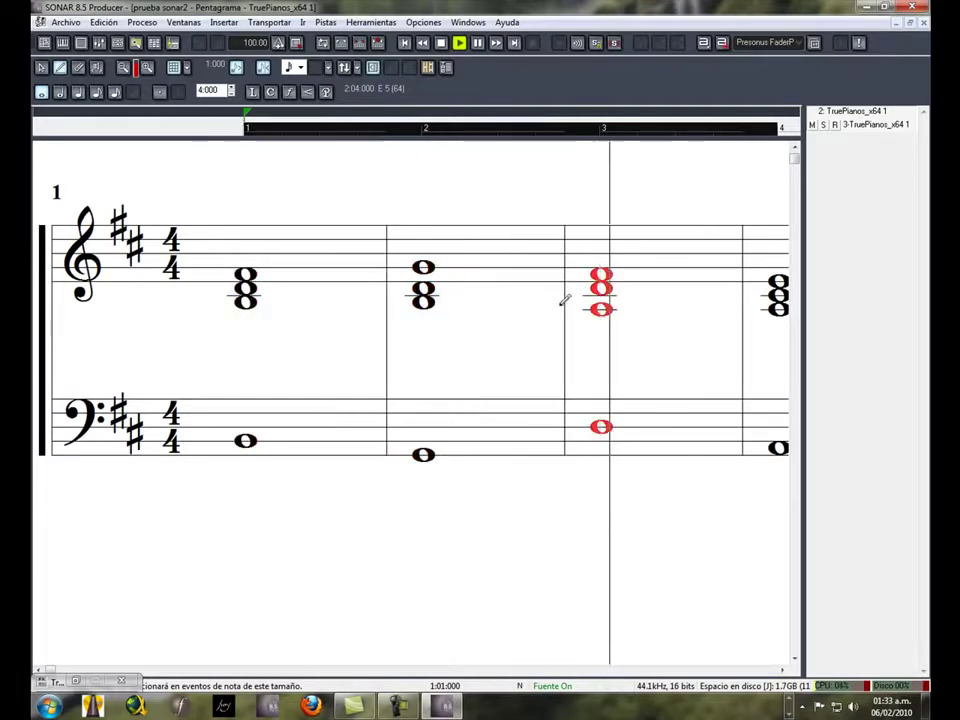
{"action": "left_click", "coordinate": [783, 670]}
{"action": "left_click", "coordinate": [785, 671]}
{"action": "left_click", "coordinate": [785, 671]}
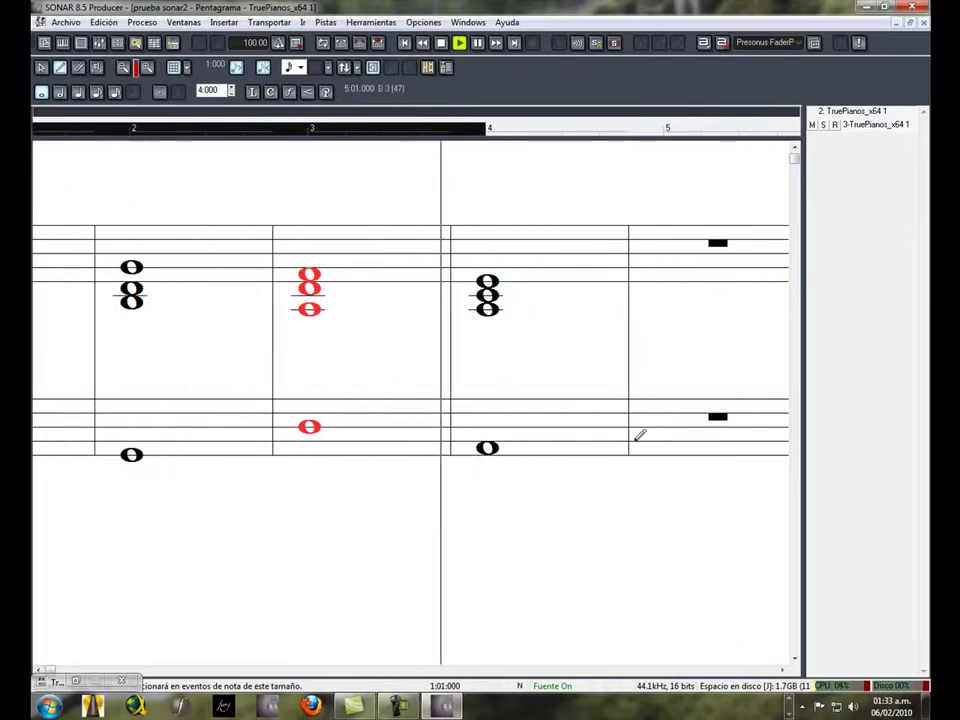
{"action": "left_click", "coordinate": [925, 23]}
{"action": "key", "text": "space"}
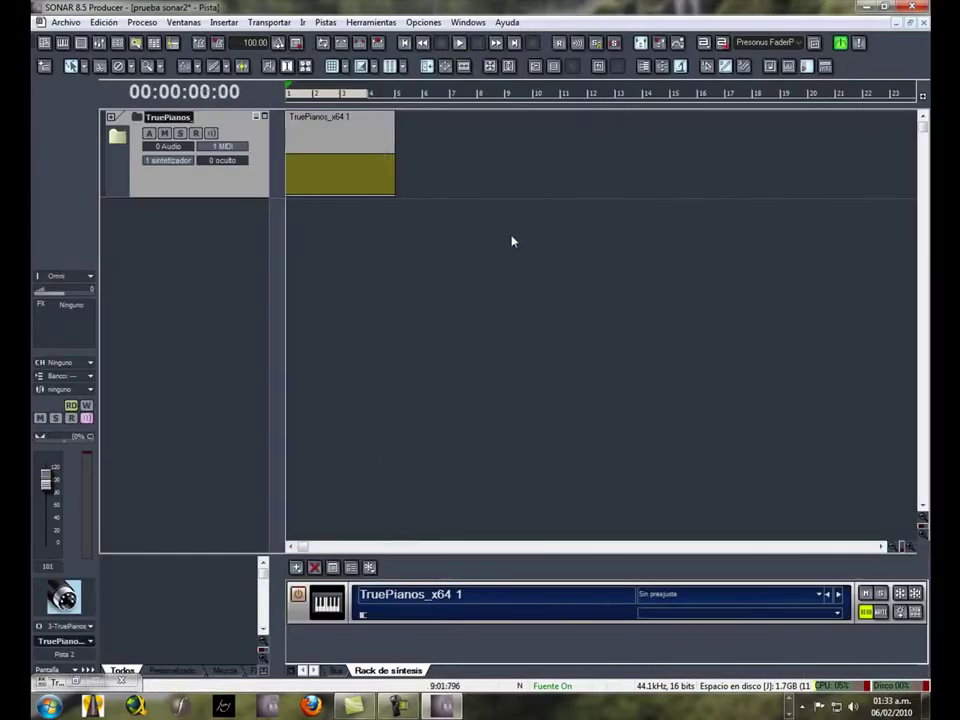
Expand the TruePianos folder and enlarge the height of MIDI track 2 to show the notes in its clip.
{"action": "left_click", "coordinate": [111, 118]}
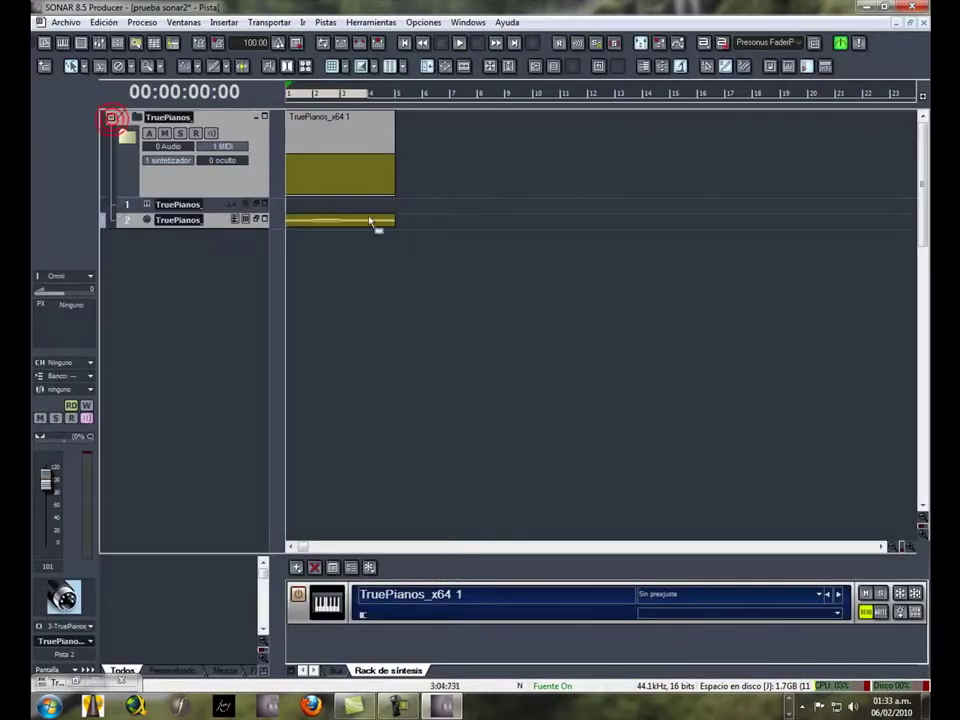
{"action": "left_click", "coordinate": [178, 204]}
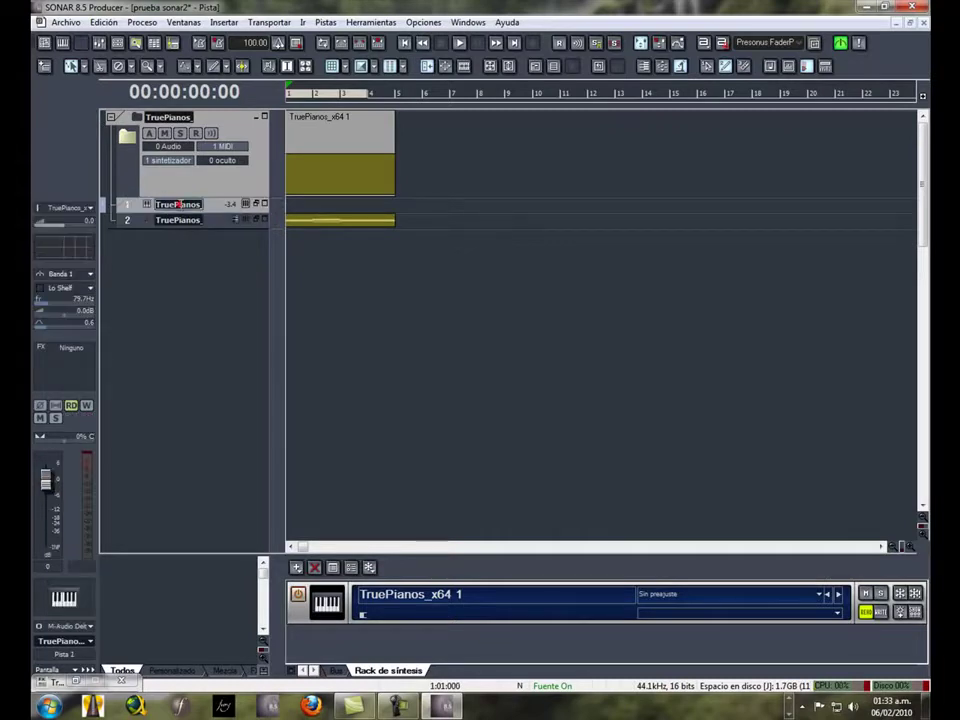
{"action": "left_click", "coordinate": [316, 219]}
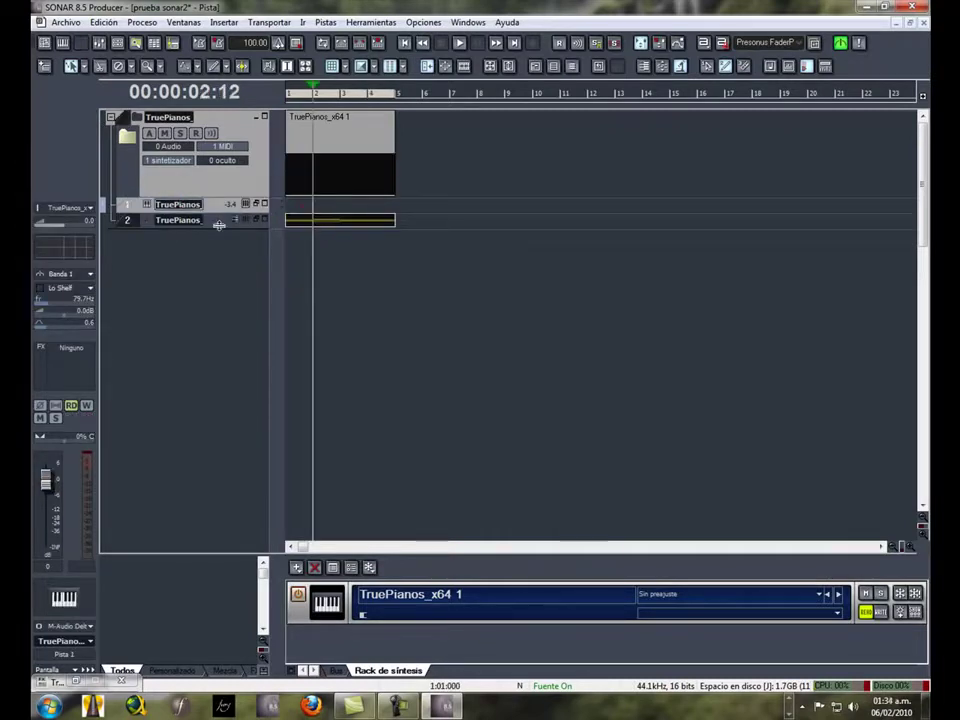
{"action": "left_click_drag", "start_coordinate": [218, 224], "coordinate": [214, 347]}
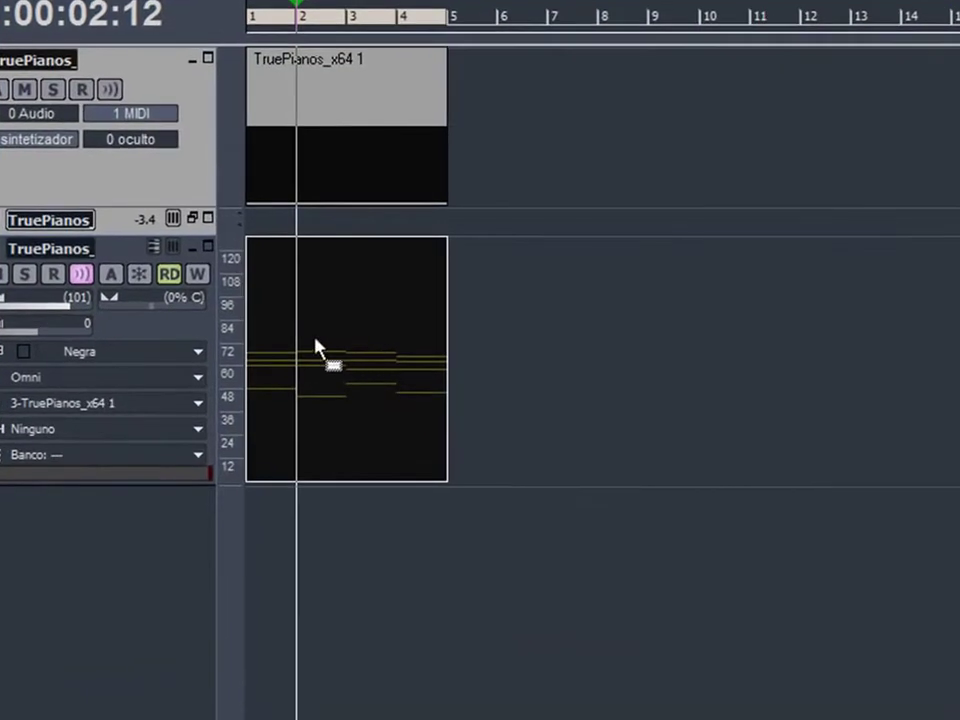
Move the TruePianos MIDI clip to start at measure 3, blending old and new material, and audition the project from its beginning.
{"action": "left_click_drag", "start_coordinate": [296, 343], "coordinate": [403, 354]}
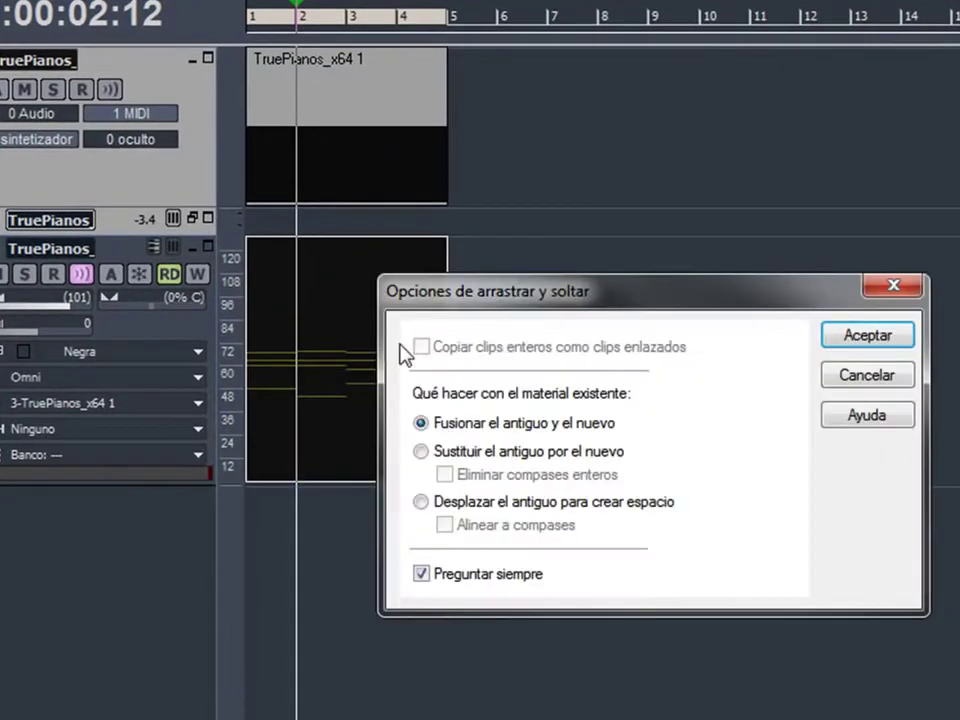
{"action": "left_click", "coordinate": [823, 340]}
{"action": "key", "text": "w"}
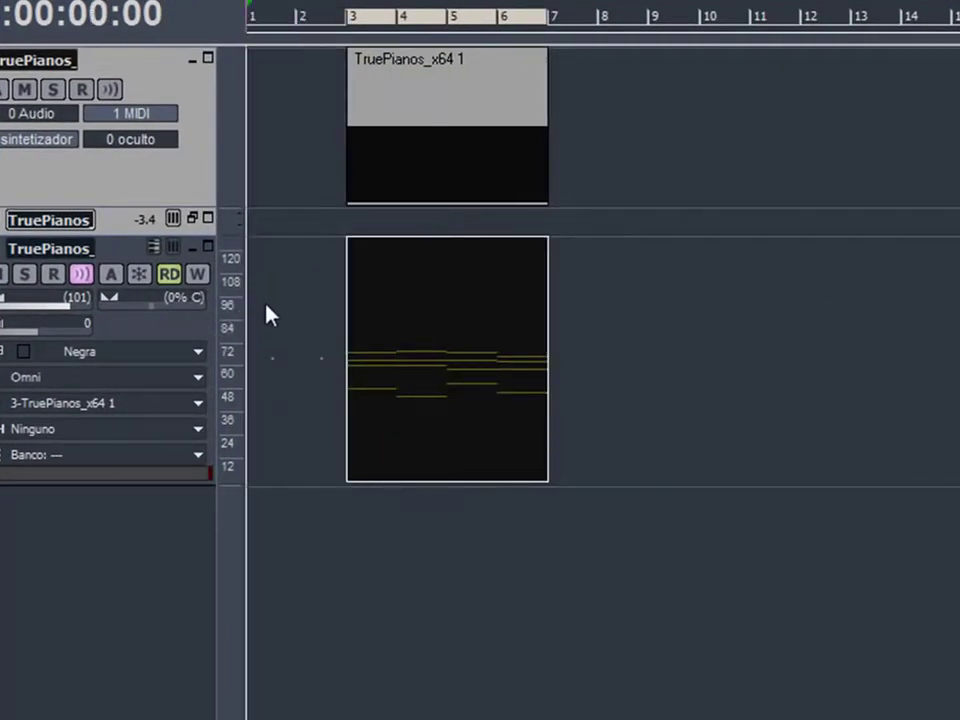
{"action": "key", "text": "space"}
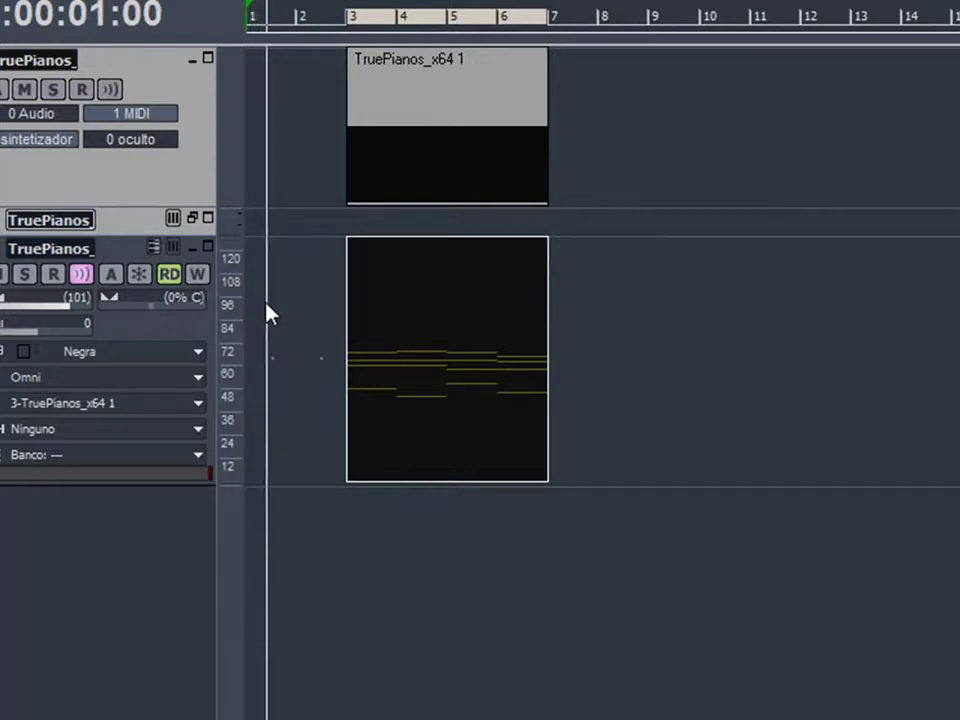
{"action": "key", "text": "space"}
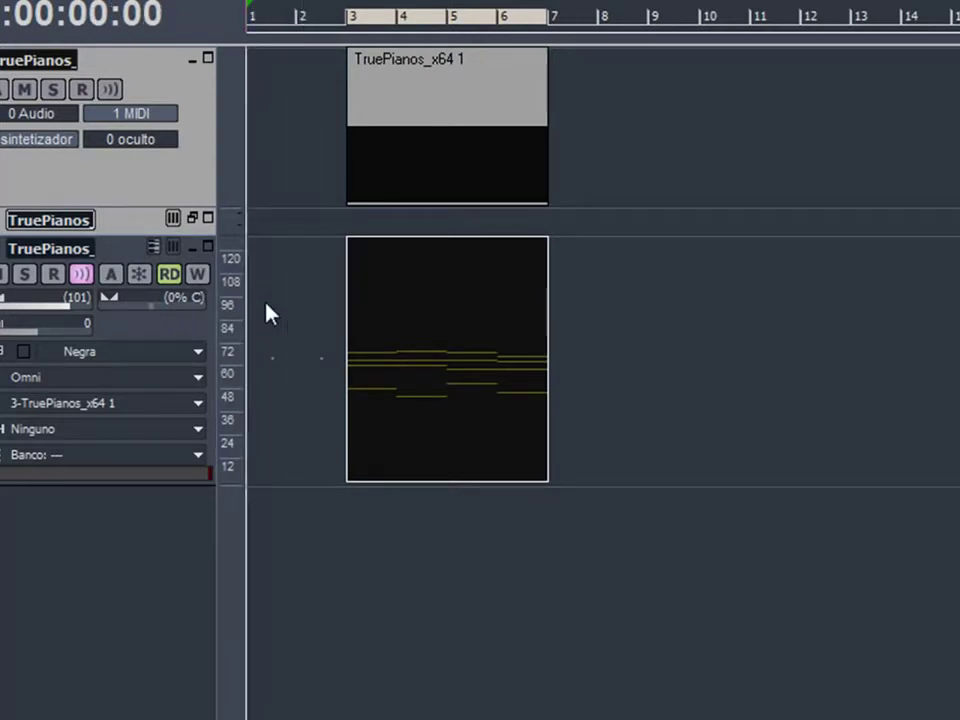
Enable groove-clip looping on the piano MIDI clip and extend its repetitions to the start of measure 19.
{"action": "left_click", "coordinate": [430, 352]}
{"action": "right_click", "coordinate": [430, 350]}
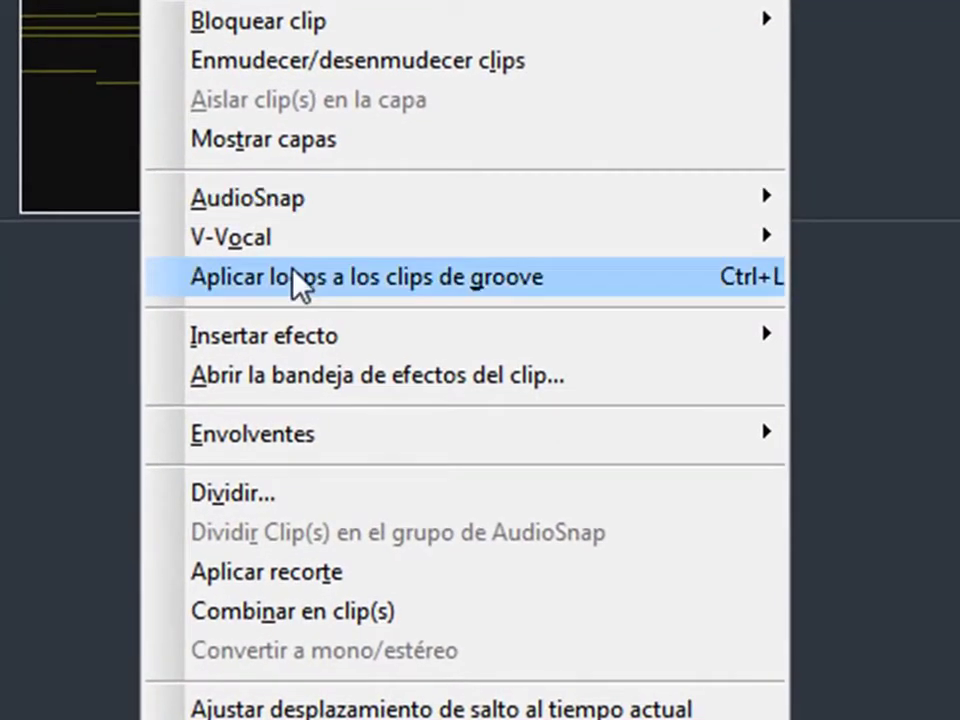
{"action": "left_click", "coordinate": [355, 305]}
{"action": "left_click_drag", "start_coordinate": [327, 60], "coordinate": [959, 88]}
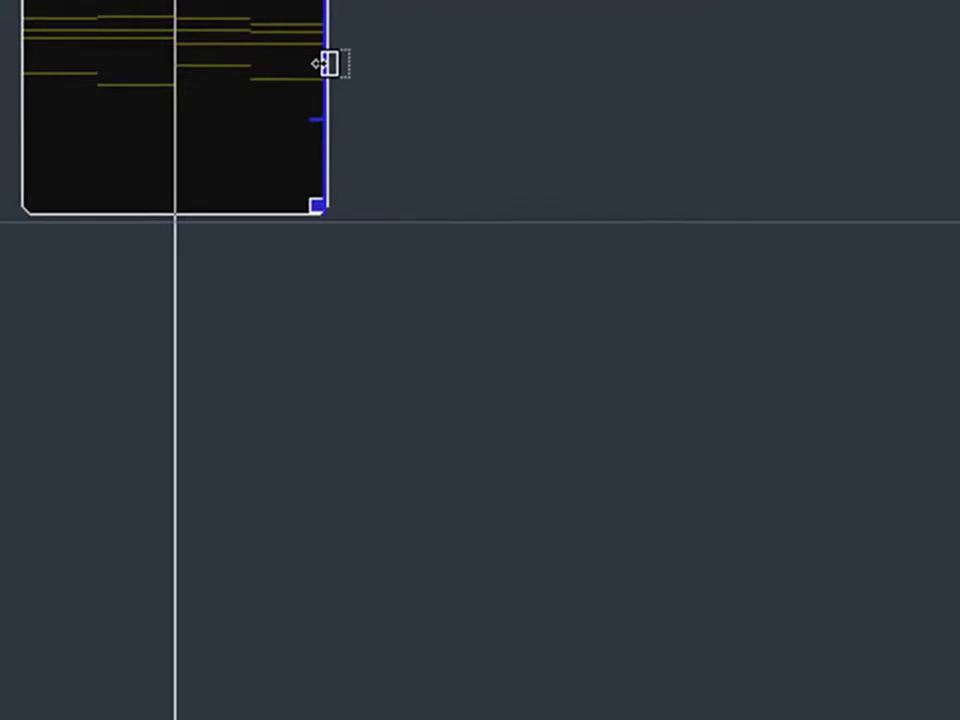
{"action": "left_click_drag", "start_coordinate": [763, 319], "coordinate": [838, 332]}
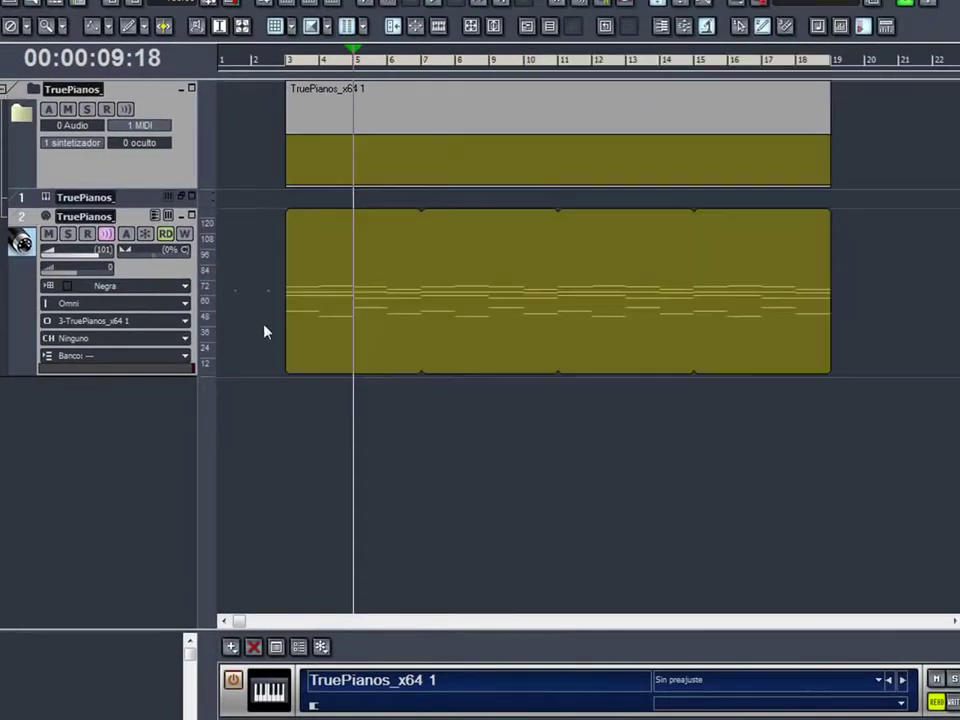
Audition the looped piano clip from measure 3 and collapse the TruePianos folder.
{"action": "left_click", "coordinate": [293, 413]}
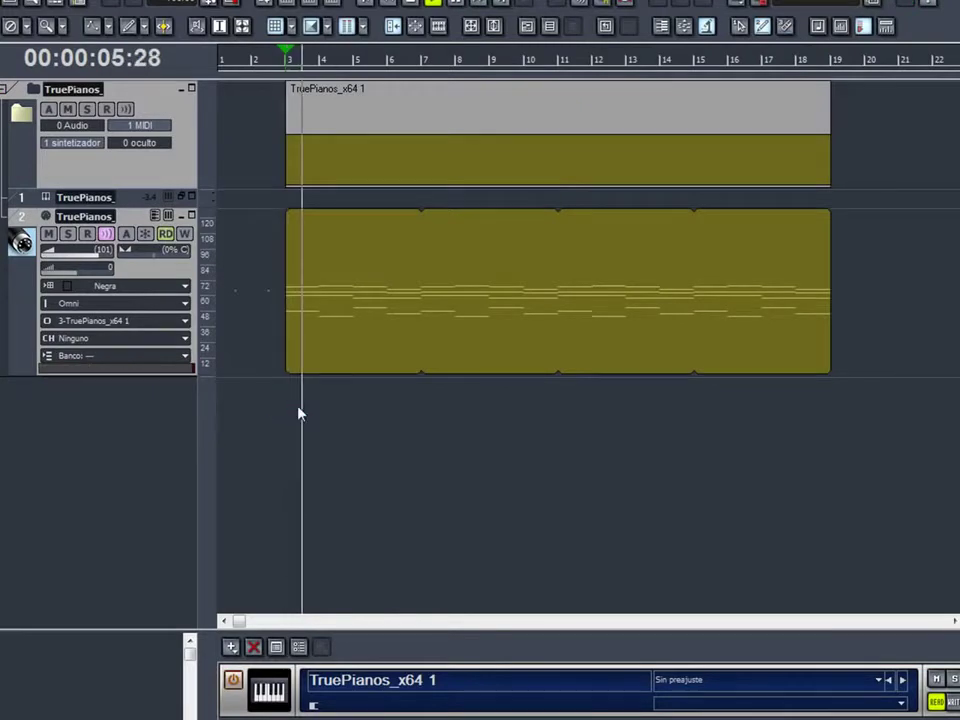
{"action": "key", "text": "space"}
{"action": "key", "text": "w"}
{"action": "left_click", "coordinate": [113, 118]}
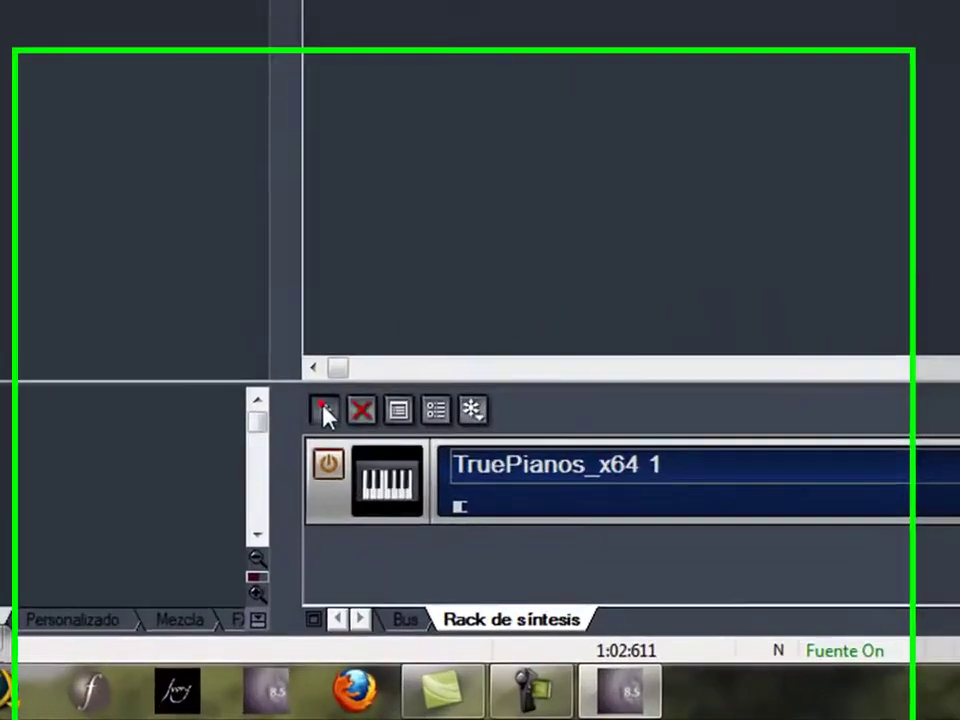
Insert the Addictive Drums soft synth with a MIDI source, a synth track folder and all stereo audio outputs.
{"action": "left_click", "coordinate": [296, 567]}
{"action": "mouse_move", "coordinate": [476, 388]}
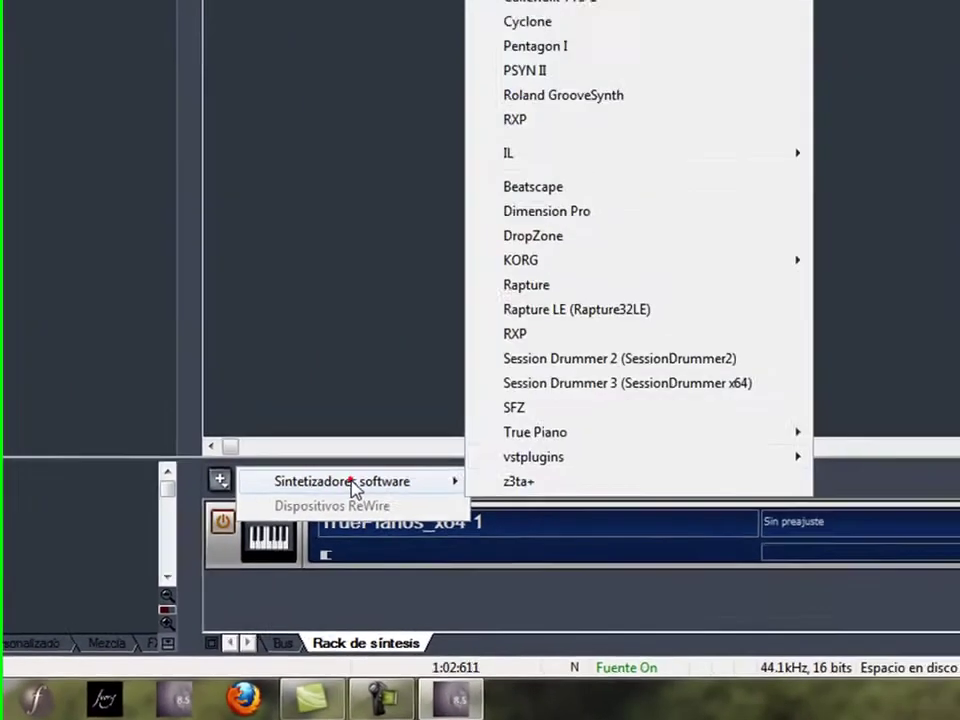
{"action": "mouse_move", "coordinate": [842, 361]}
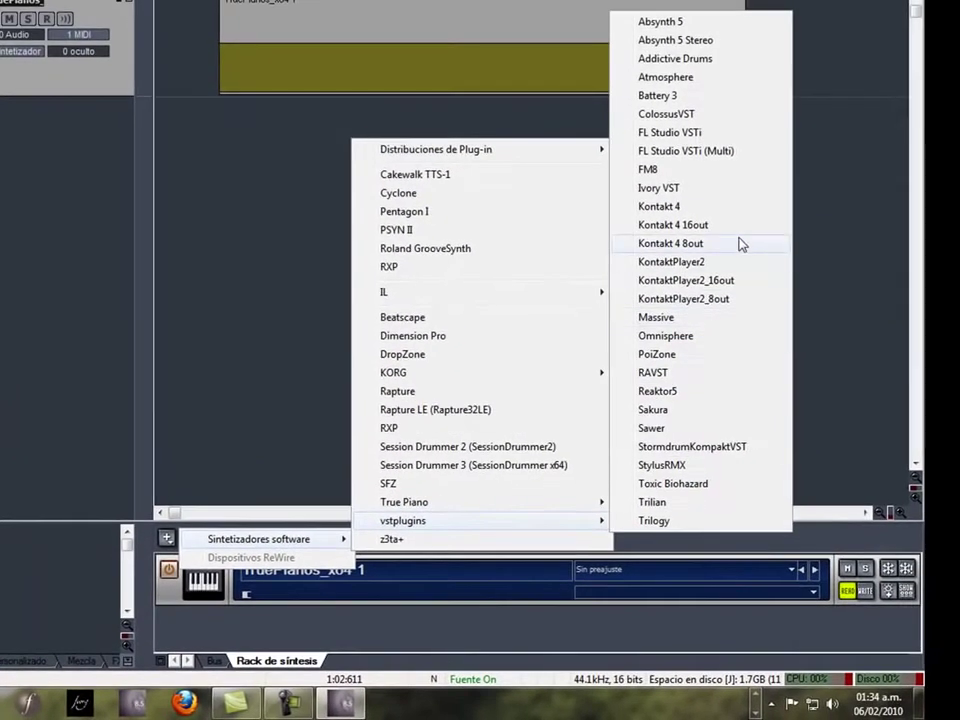
{"action": "left_click", "coordinate": [677, 76]}
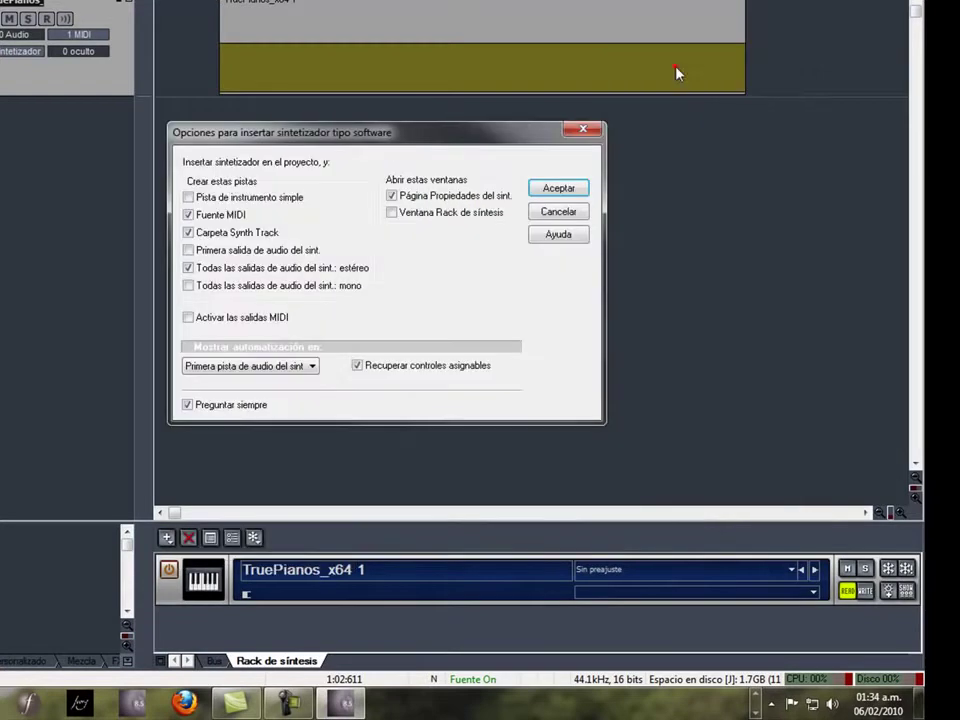
{"action": "left_click", "coordinate": [561, 190]}
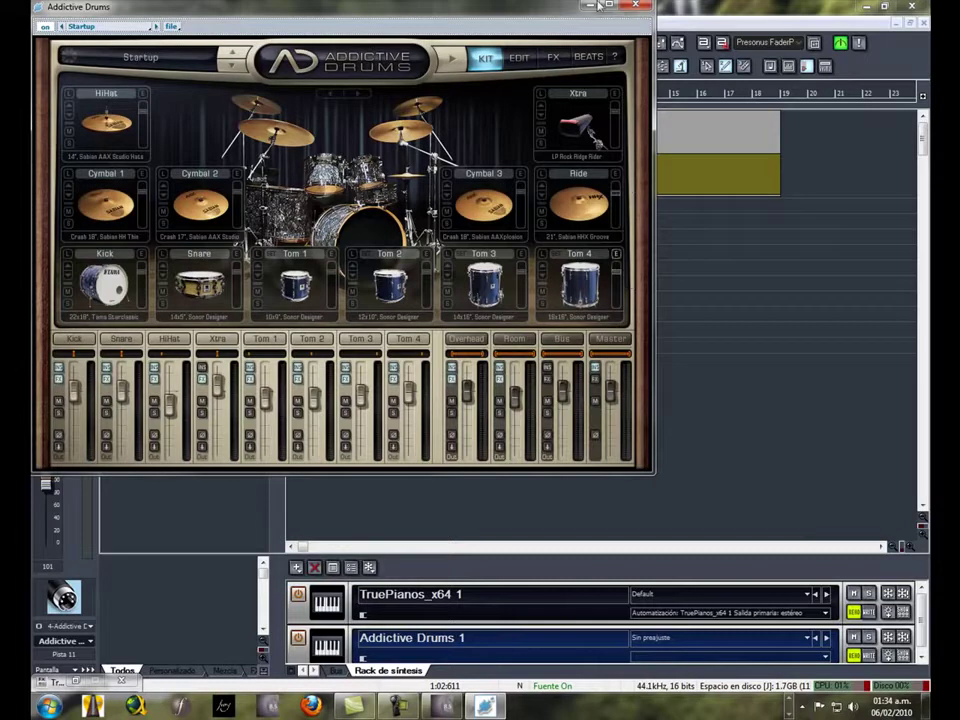
{"action": "left_click_drag", "start_coordinate": [519, 9], "coordinate": [728, 205]}
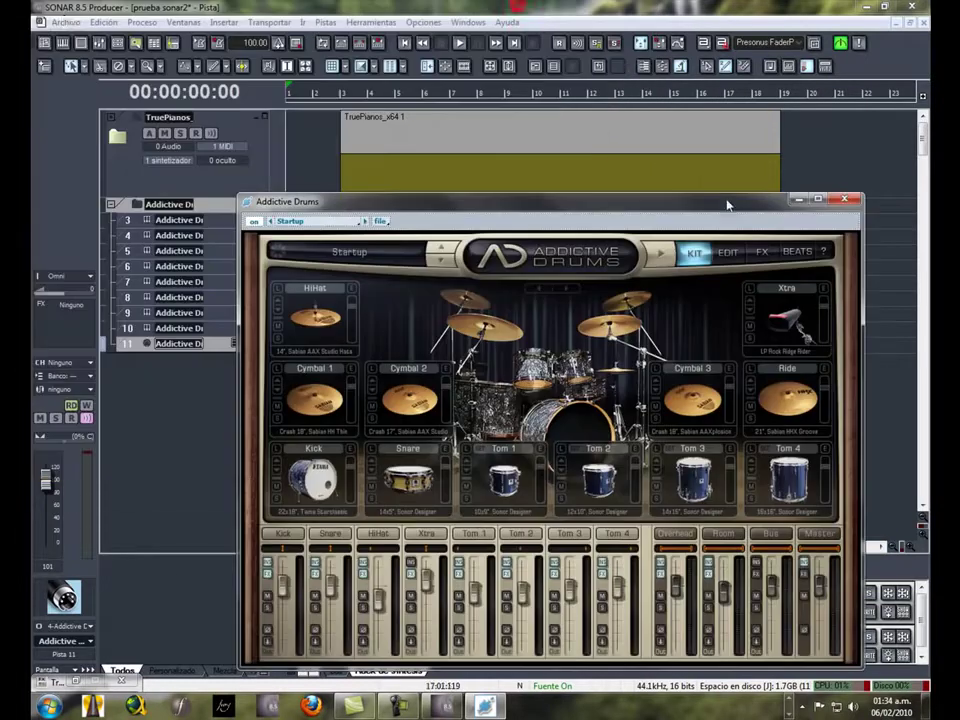
Undo the insertion of Addictive Drums.
{"action": "left_click", "coordinate": [100, 23]}
{"action": "left_click", "coordinate": [110, 36]}
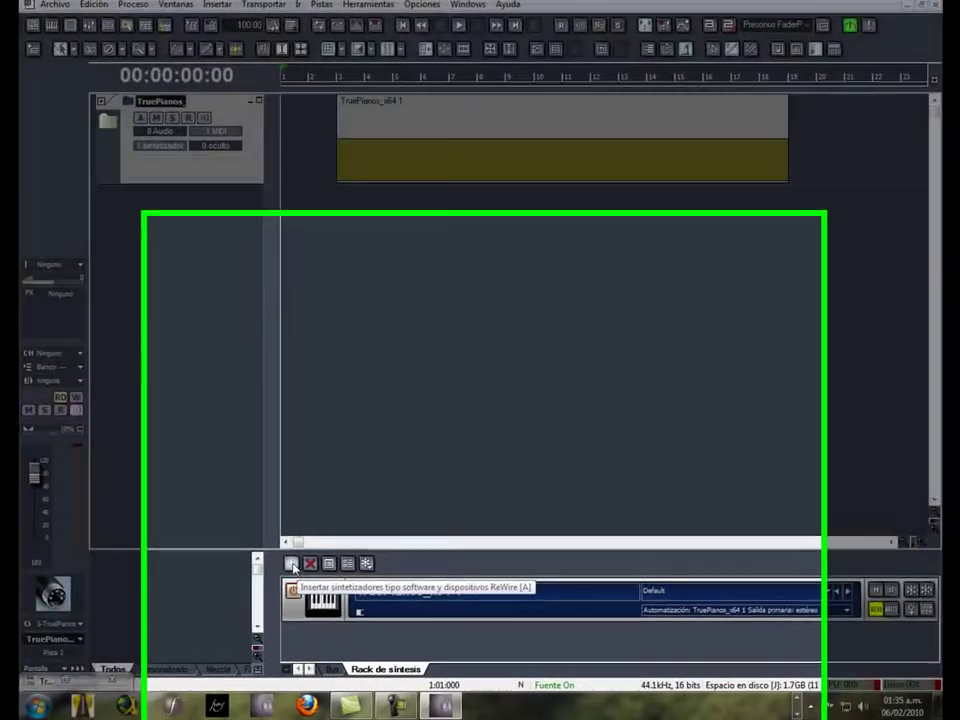
Insert Addictive Drums from the vstplugins group with a synth track folder and all stereo audio outputs, without a MIDI source track.
{"action": "left_click", "coordinate": [296, 567]}
{"action": "mouse_move", "coordinate": [355, 510]}
{"action": "mouse_move", "coordinate": [598, 498]}
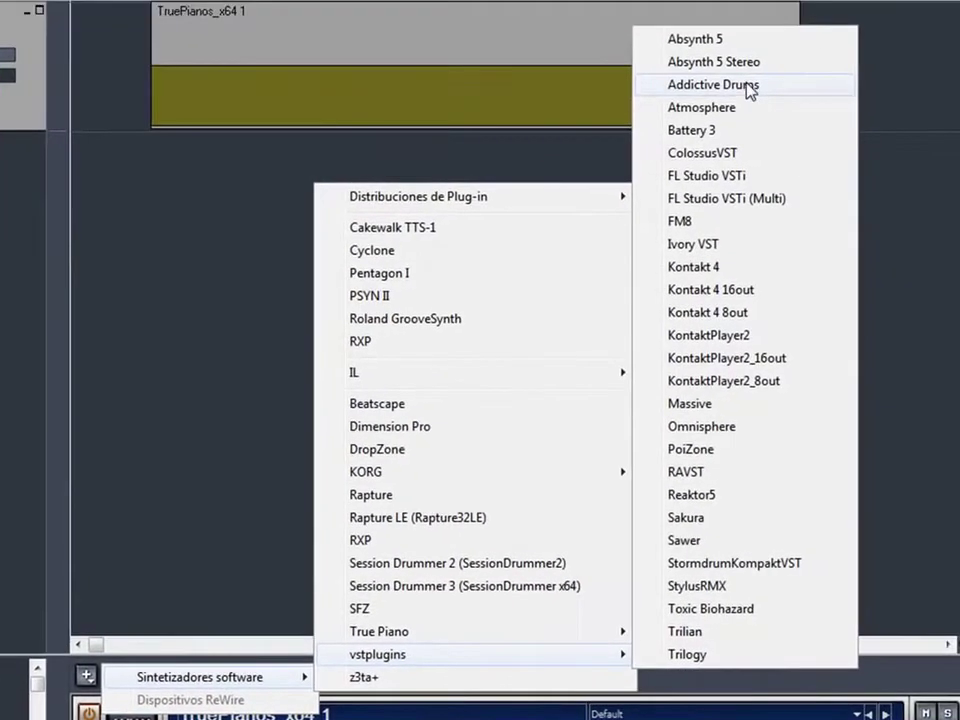
{"action": "left_click", "coordinate": [750, 88]}
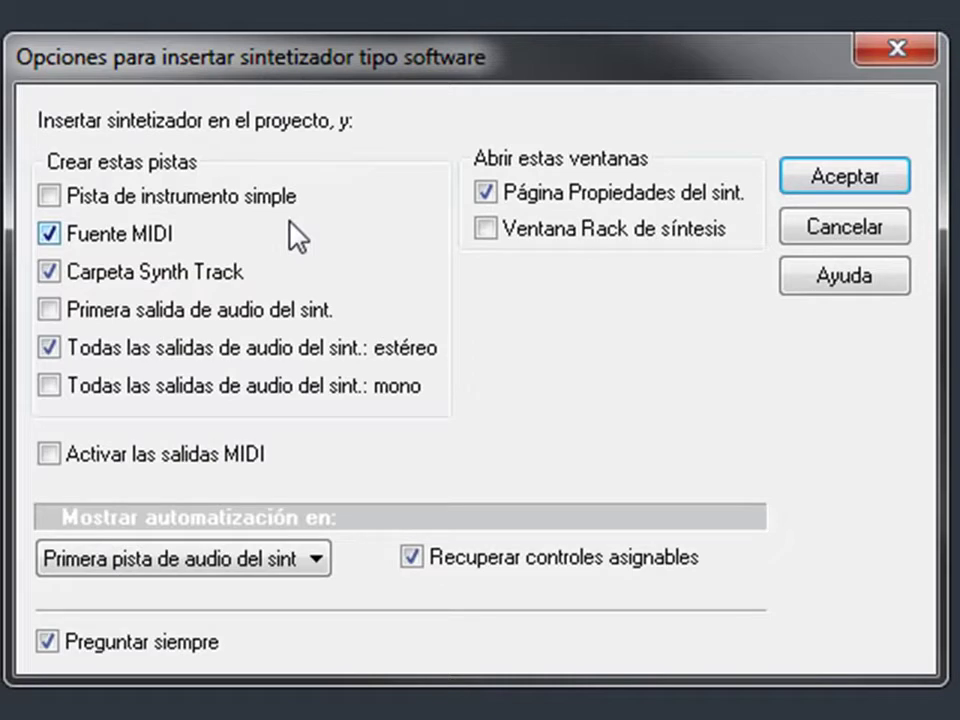
{"action": "left_click", "coordinate": [512, 210]}
{"action": "left_click", "coordinate": [512, 210]}
{"action": "left_click", "coordinate": [150, 199]}
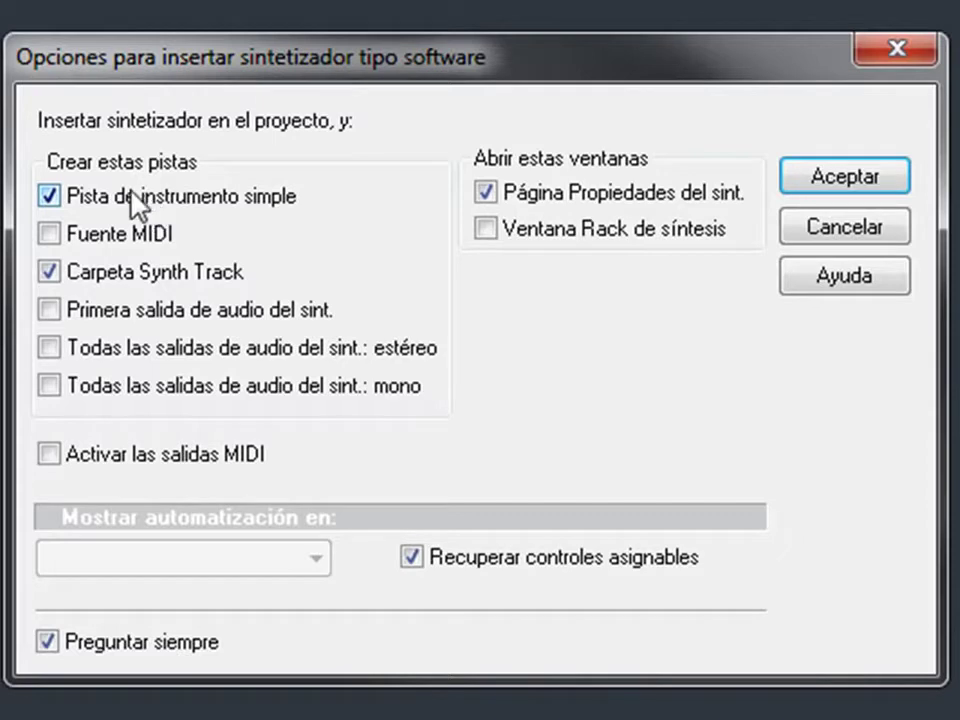
{"action": "left_click", "coordinate": [121, 345]}
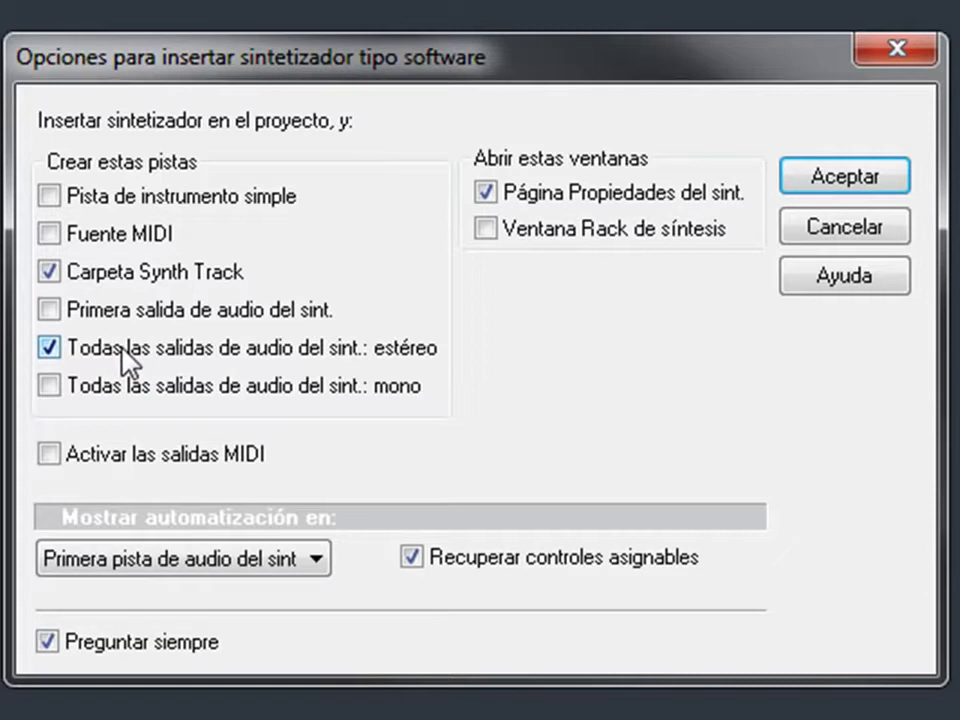
{"action": "left_click", "coordinate": [836, 182]}
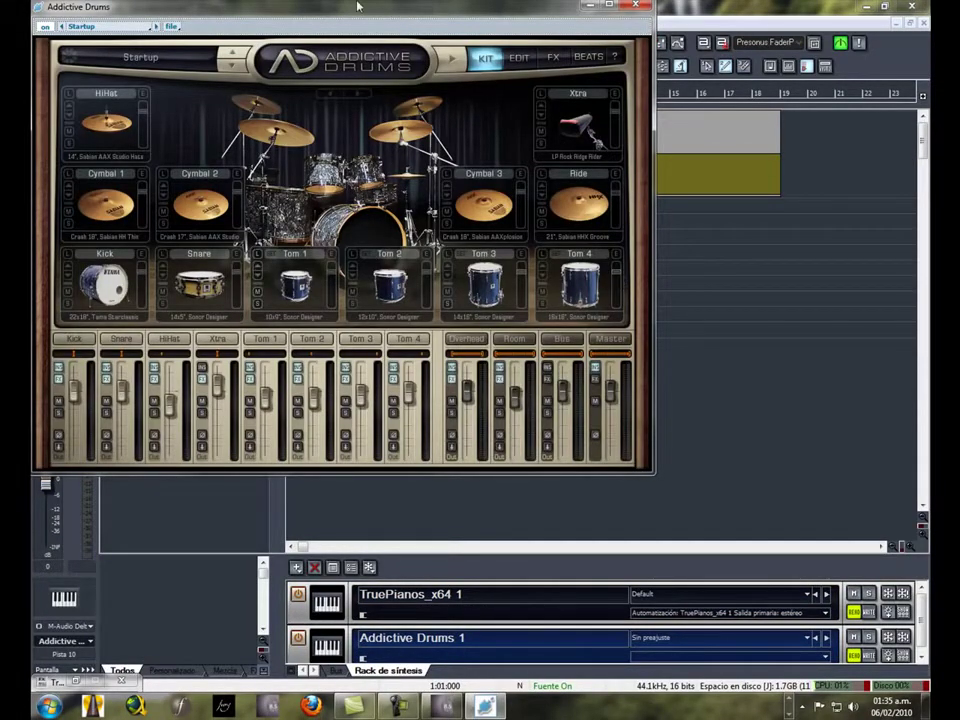
{"action": "left_click_drag", "start_coordinate": [366, 13], "coordinate": [549, 58]}
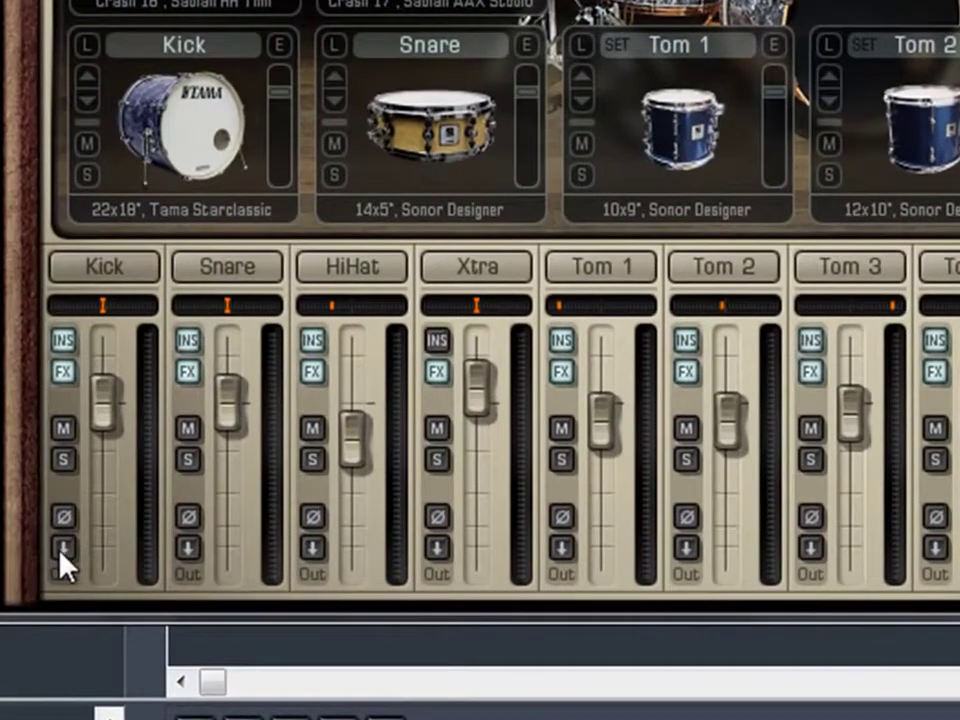
Enable the separate outputs of Kick, Snare, HiHat, Xtra, Tom 1 to Tom 4 and Overhead, and lower the Room fader fully.
{"action": "left_click", "coordinate": [62, 548]}
{"action": "left_click", "coordinate": [188, 548]}
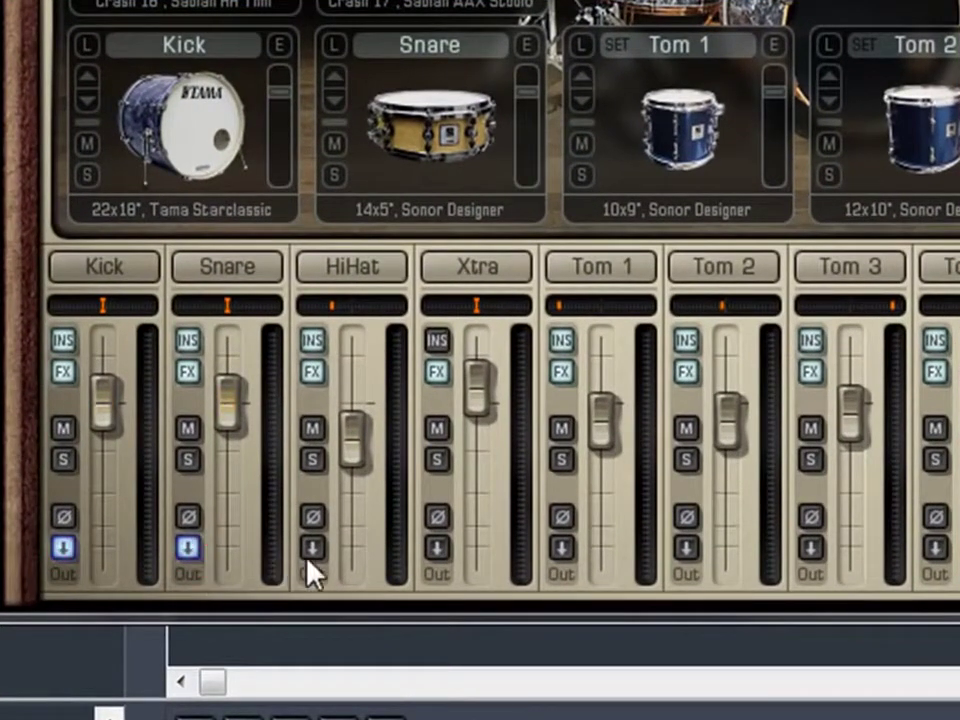
{"action": "left_click", "coordinate": [312, 548]}
{"action": "left_click", "coordinate": [437, 548]}
{"action": "left_click", "coordinate": [561, 548]}
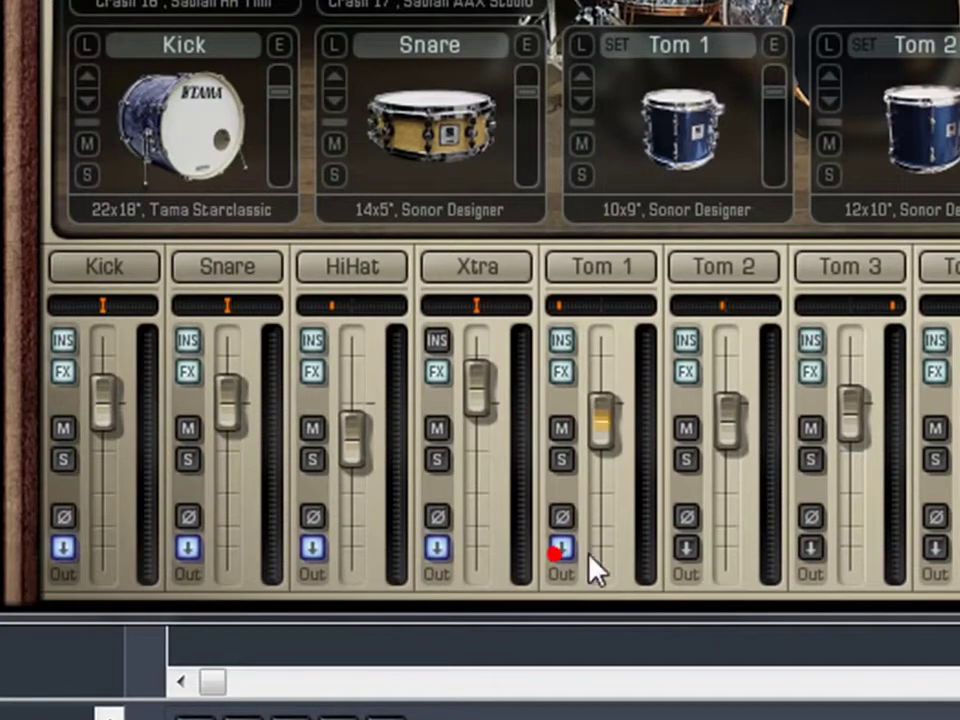
{"action": "left_click", "coordinate": [687, 548]}
{"action": "left_click", "coordinate": [652, 540]}
{"action": "left_click", "coordinate": [777, 540]}
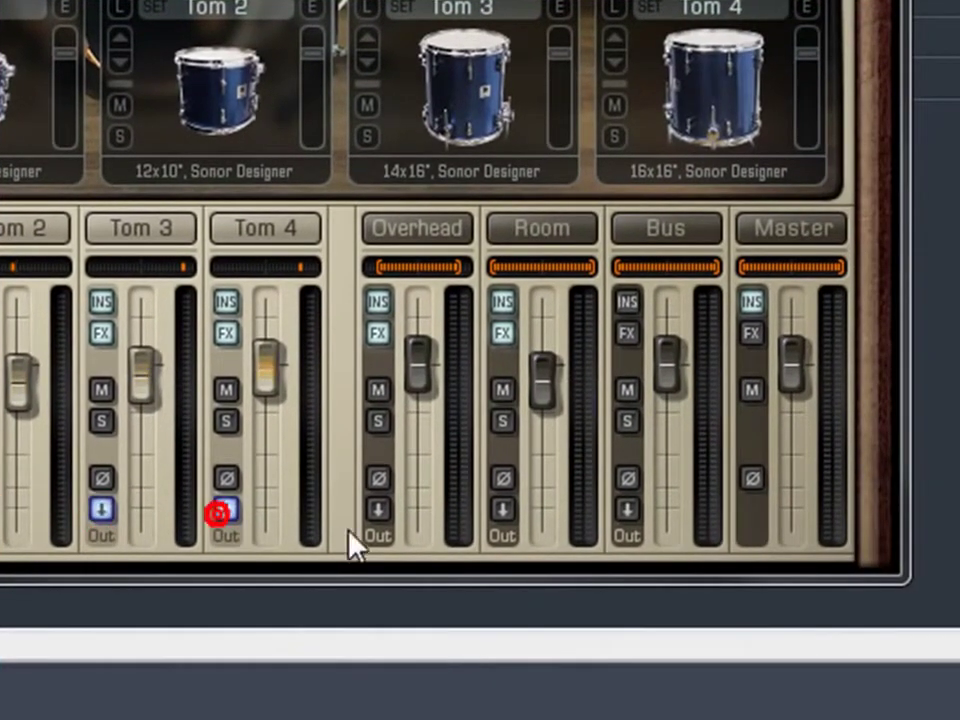
{"action": "left_click", "coordinate": [379, 509]}
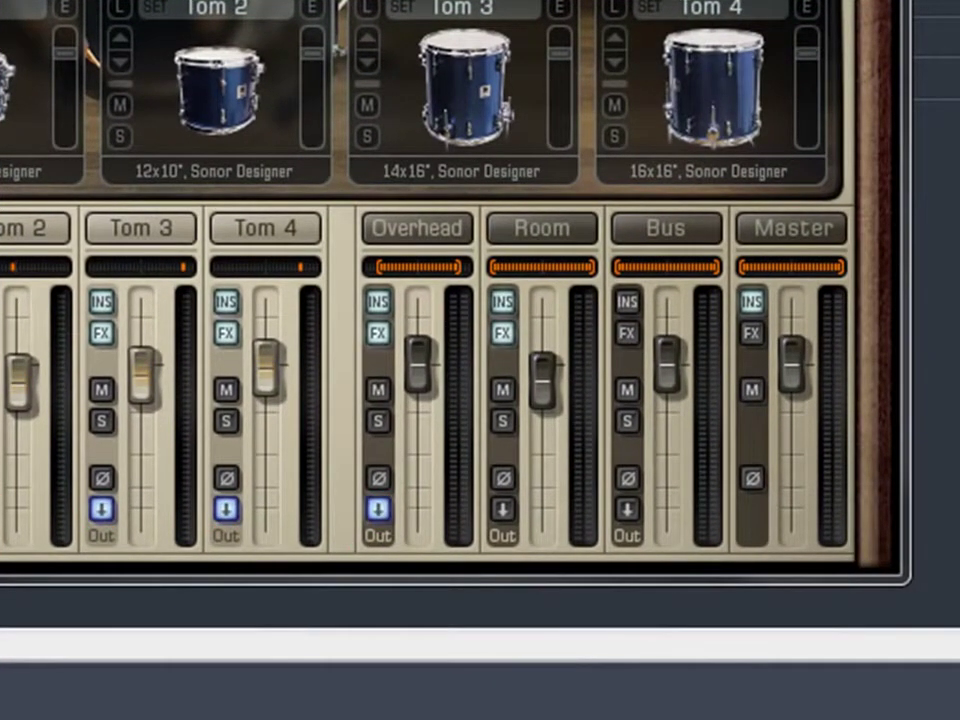
{"action": "left_click_drag", "start_coordinate": [549, 392], "coordinate": [533, 625]}
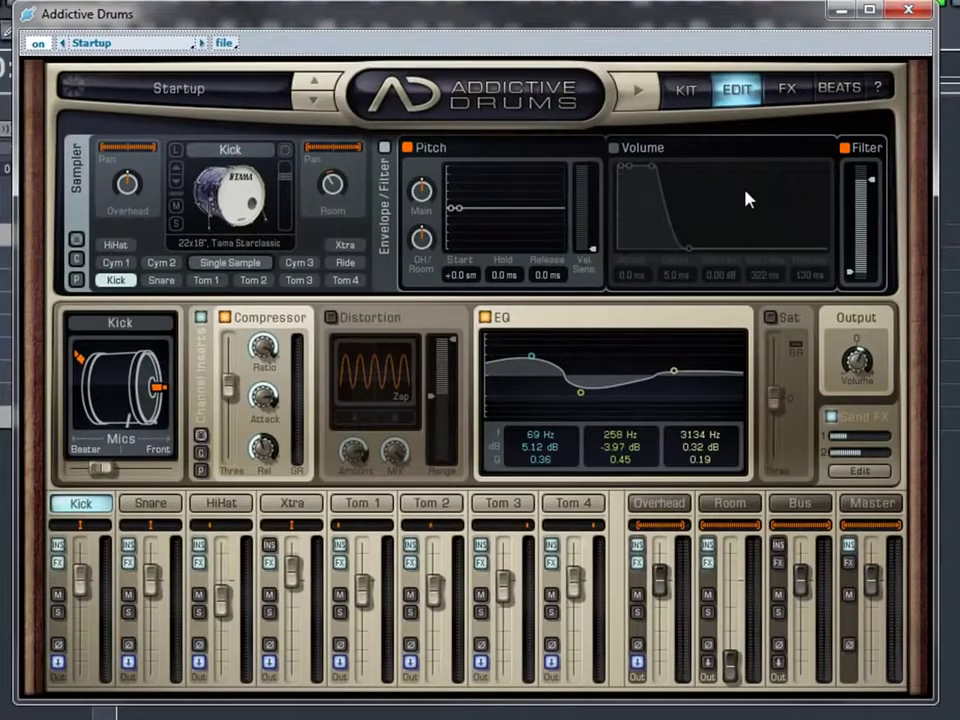
Check the available kit presets without loading one, and audition the kick drum repeatedly.
{"action": "left_click", "coordinate": [180, 89]}
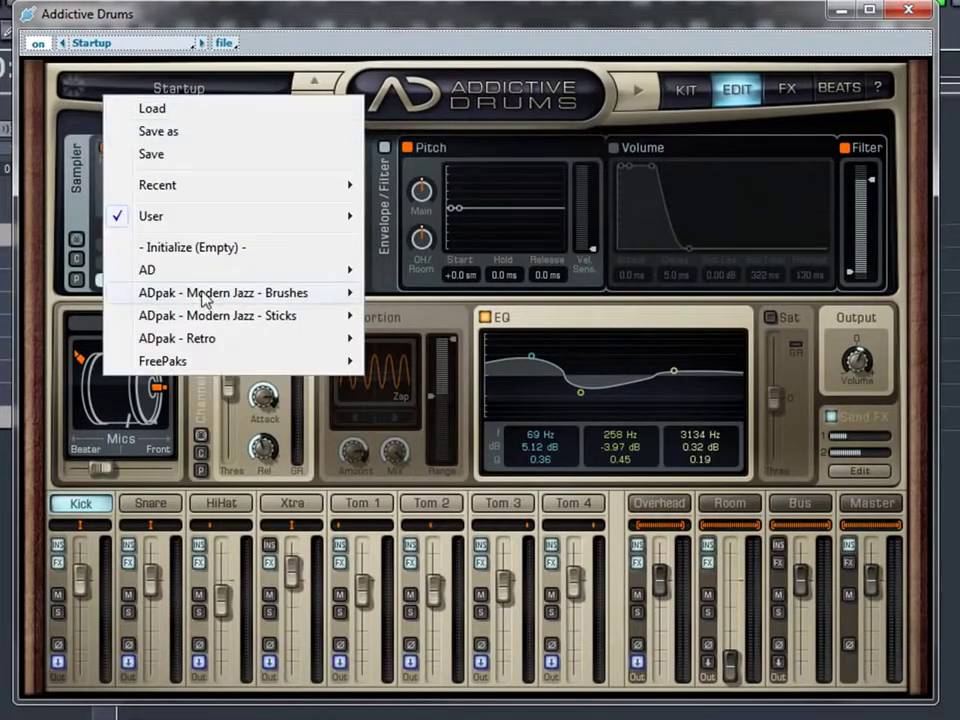
{"action": "left_click", "coordinate": [358, 28]}
{"action": "left_click", "coordinate": [250, 207]}
{"action": "left_click", "coordinate": [250, 207]}
{"action": "left_click", "coordinate": [250, 207]}
{"action": "left_click", "coordinate": [250, 207]}
{"action": "left_click", "coordinate": [250, 207]}
{"action": "left_click", "coordinate": [250, 207]}
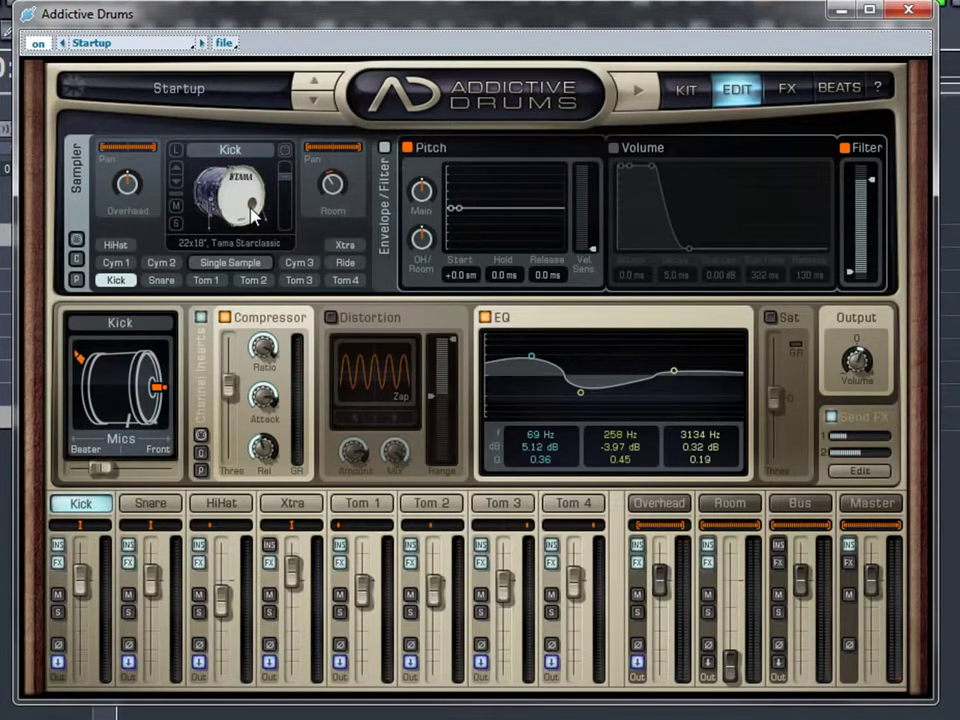
Open the snare's channel settings, audition the snare several times, and minimize the Addictive Drums window.
{"action": "left_click", "coordinate": [152, 508]}
{"action": "left_click", "coordinate": [236, 212]}
{"action": "left_click", "coordinate": [236, 212]}
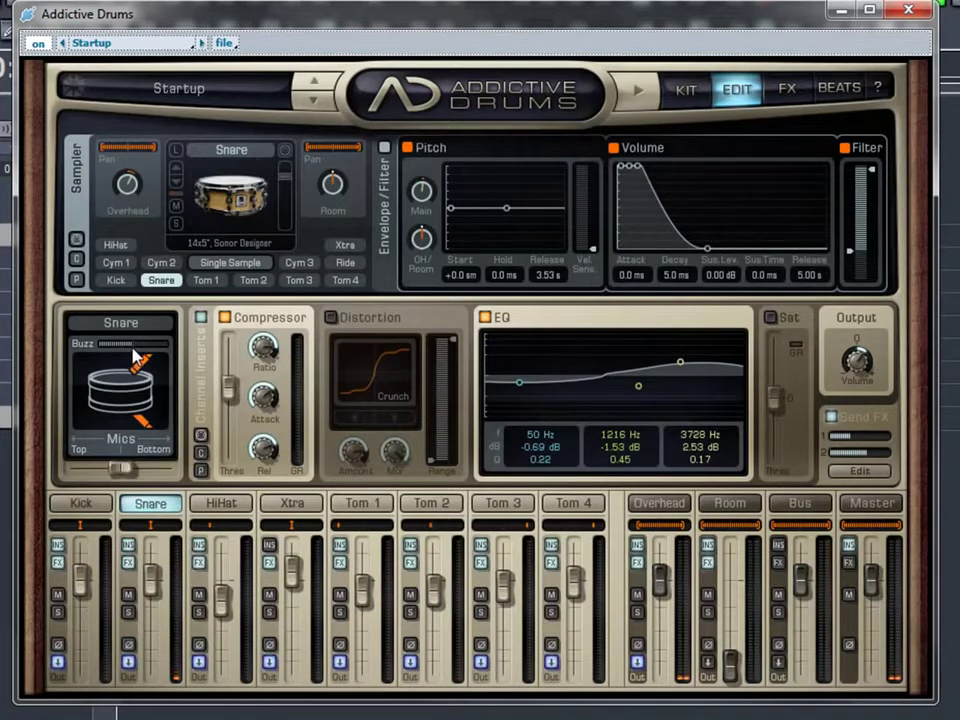
{"action": "left_click", "coordinate": [226, 213]}
{"action": "left_click", "coordinate": [226, 213]}
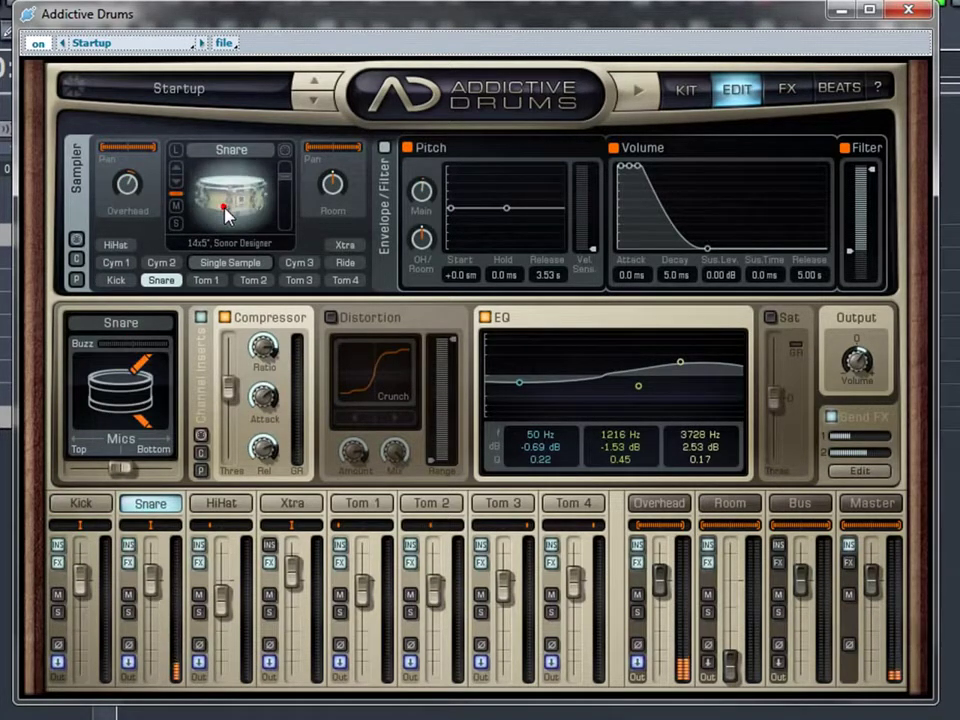
{"action": "left_click", "coordinate": [226, 213]}
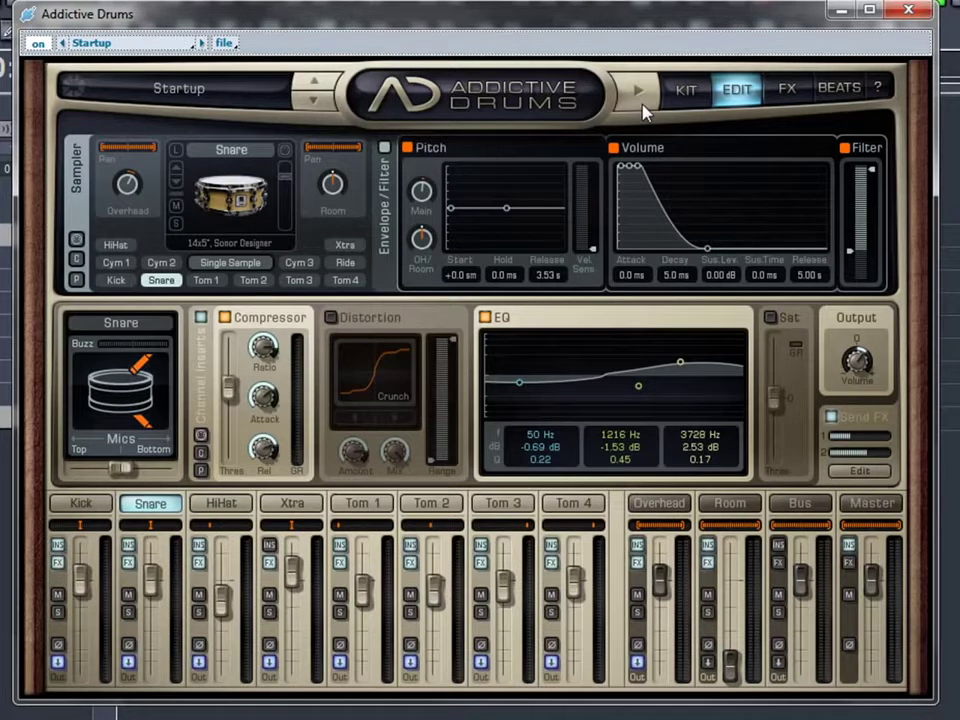
{"action": "left_click", "coordinate": [840, 10]}
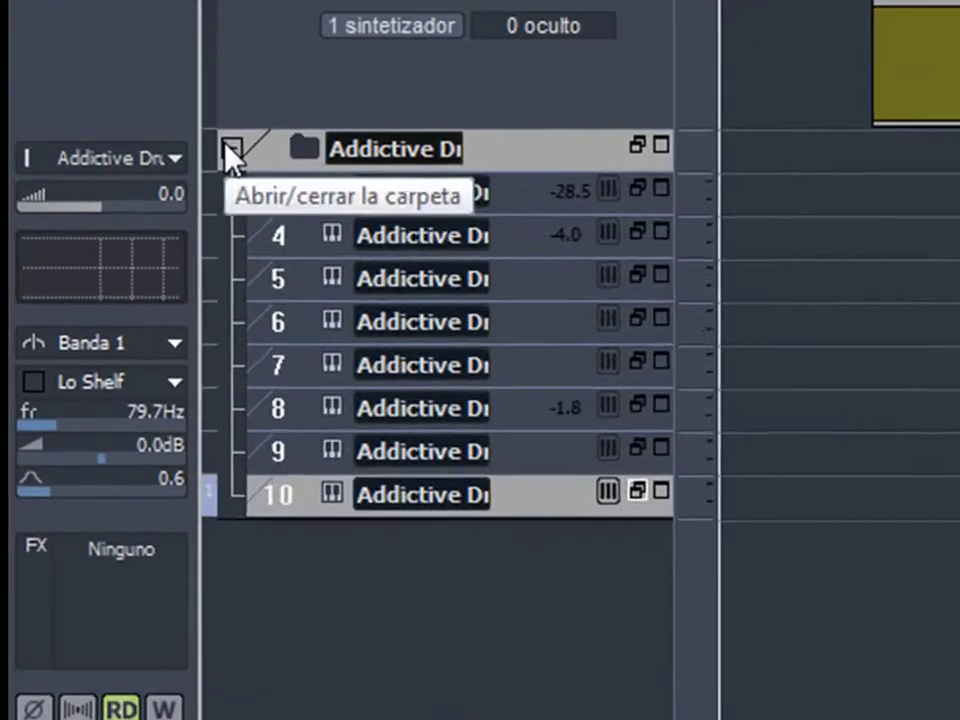
{"action": "left_click", "coordinate": [110, 204]}
{"action": "left_click", "coordinate": [110, 204]}
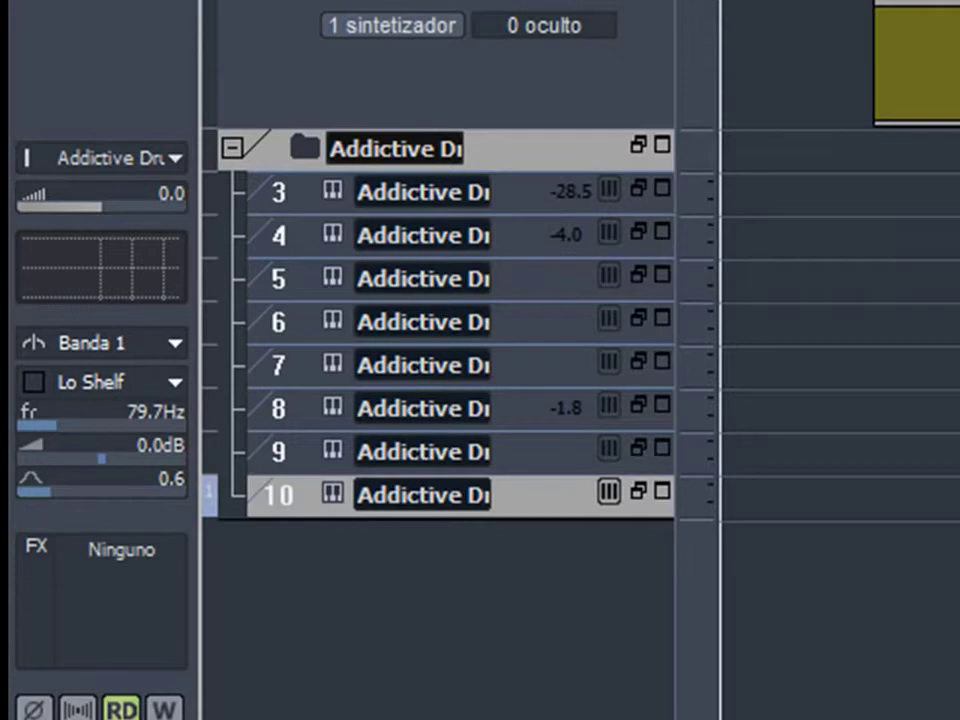
{"action": "key", "text": "alt+v"}
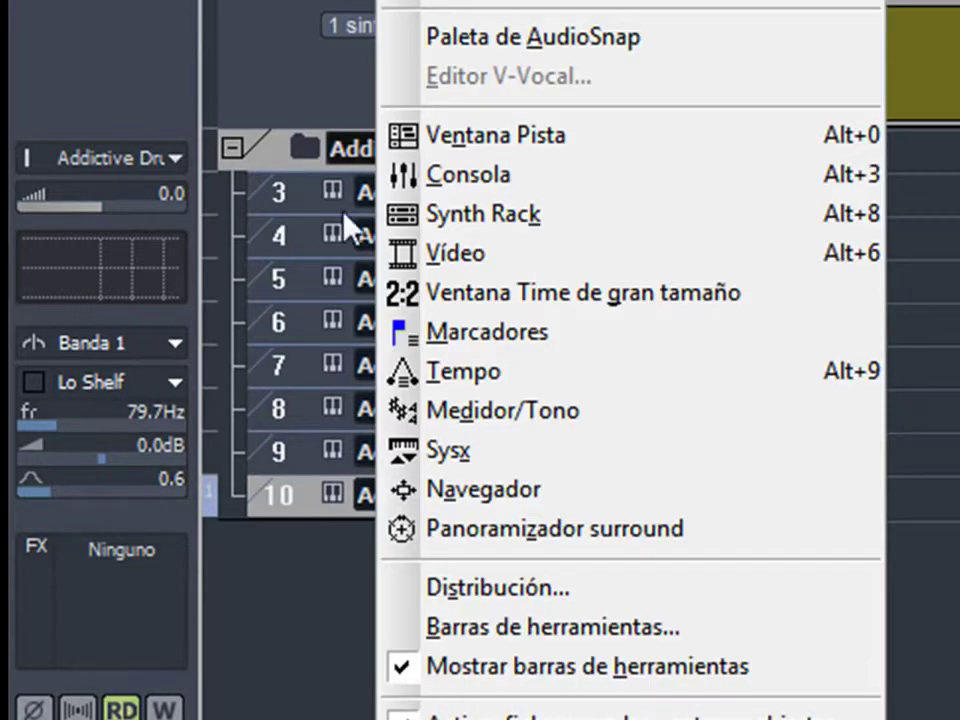
{"action": "left_click", "coordinate": [291, 700]}
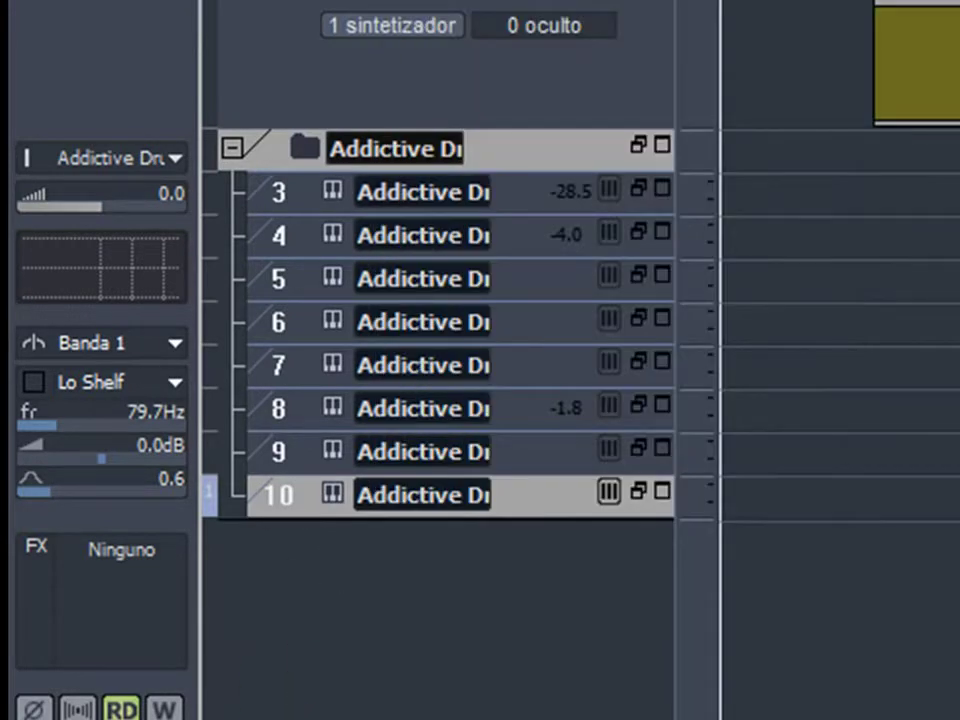
{"action": "key", "text": "alt+c"}
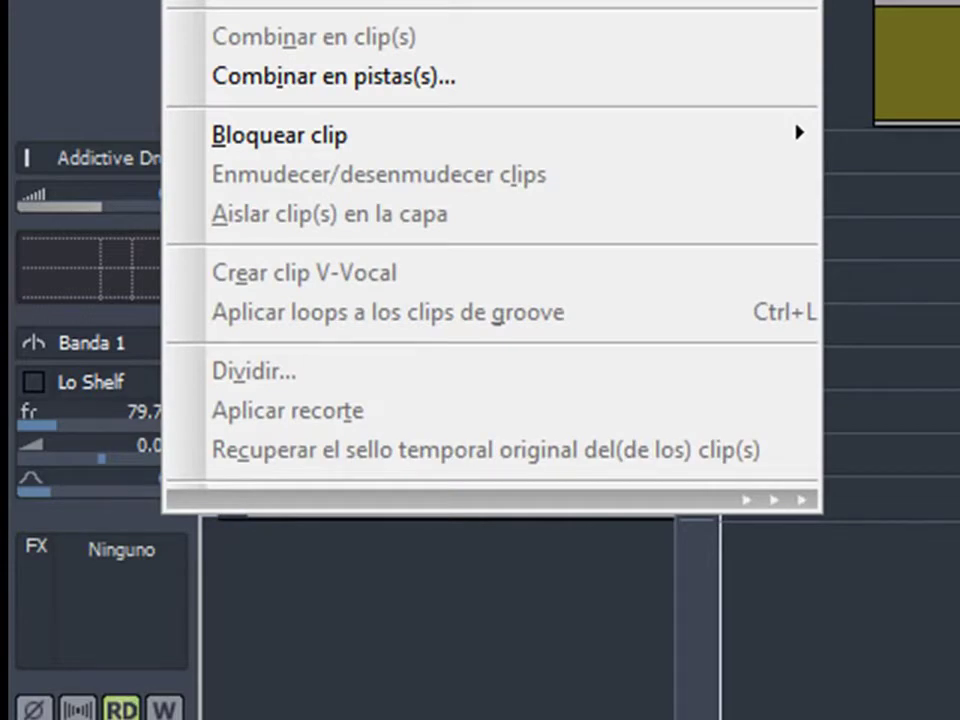
{"action": "key", "text": "Escape"}
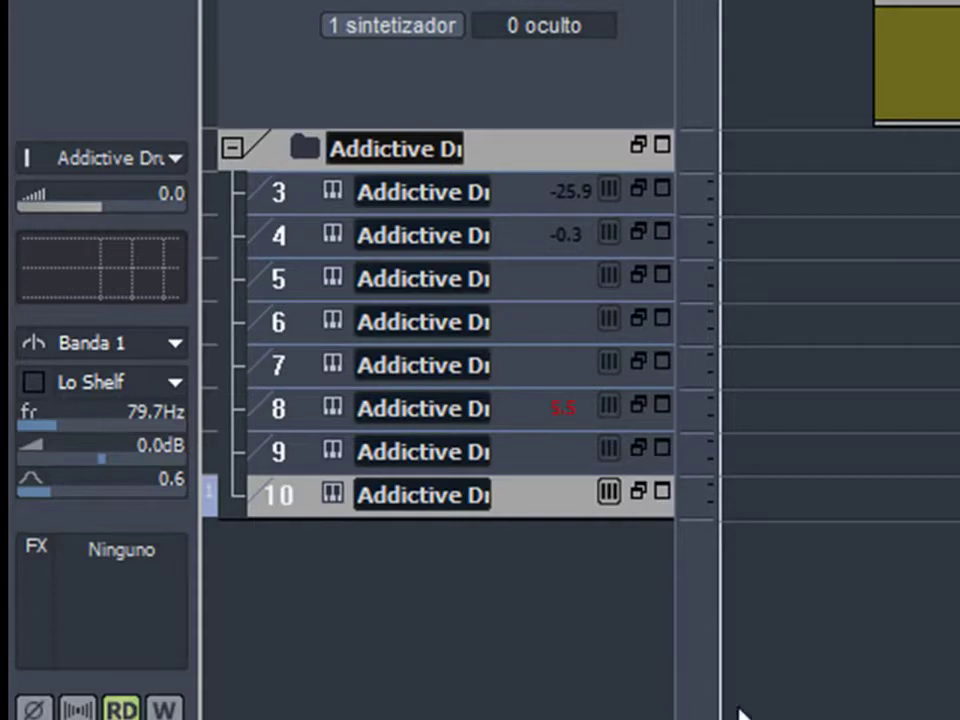
Open the console, widen its track pane to show every Addictive Drums strip, and return to the track view with track 3 selected.
{"action": "key", "text": "alt+3"}
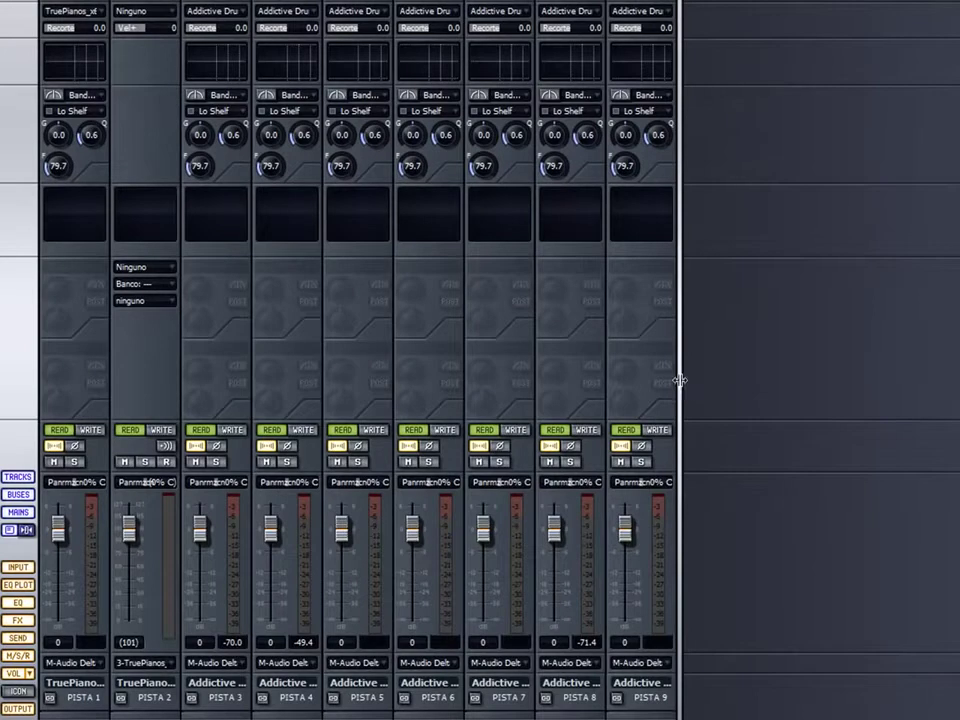
{"action": "left_click_drag", "start_coordinate": [742, 406], "coordinate": [959, 428]}
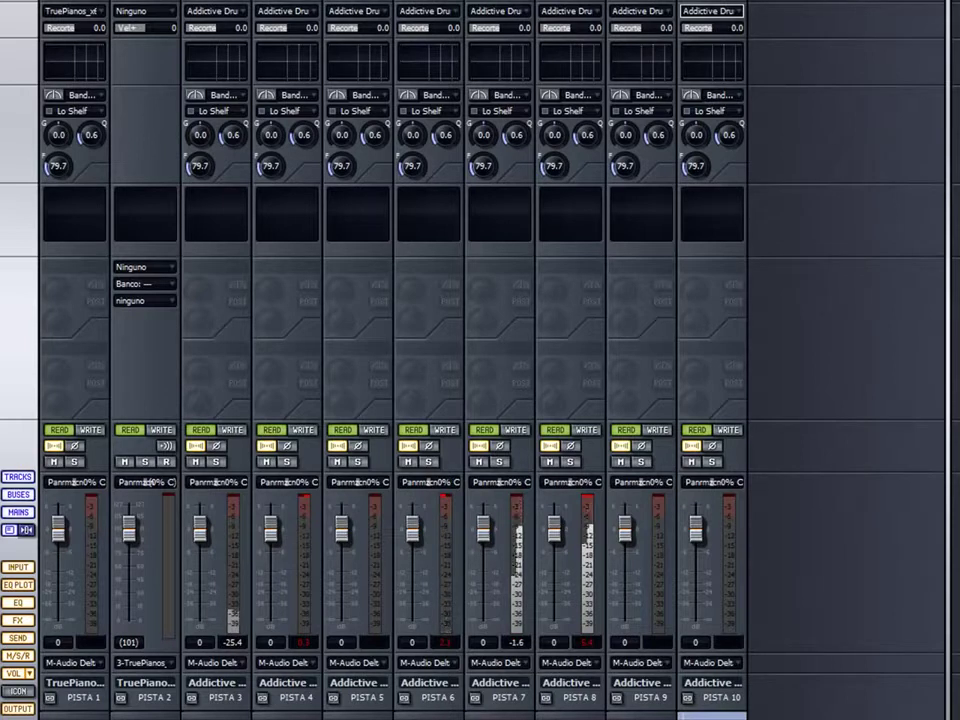
{"action": "left_click", "coordinate": [211, 664]}
{"action": "left_click", "coordinate": [852, 528]}
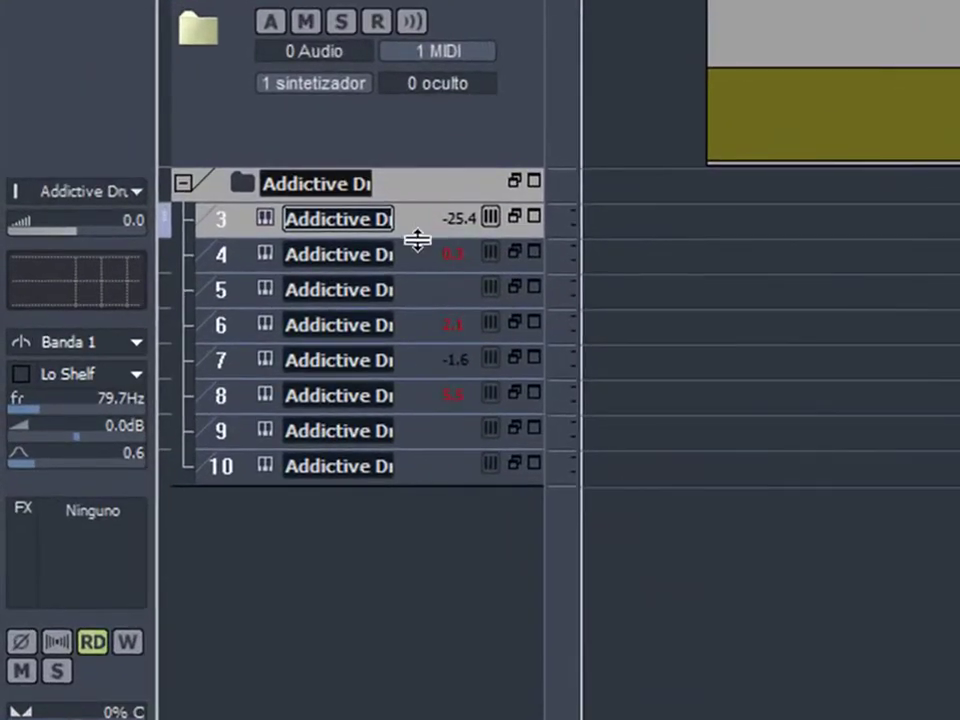
Expand Addictive Drums track 3 and set its input to AD Drums Kick: Izquierda (mono).
{"action": "left_click_drag", "start_coordinate": [416, 238], "coordinate": [472, 424]}
{"action": "left_click", "coordinate": [521, 348]}
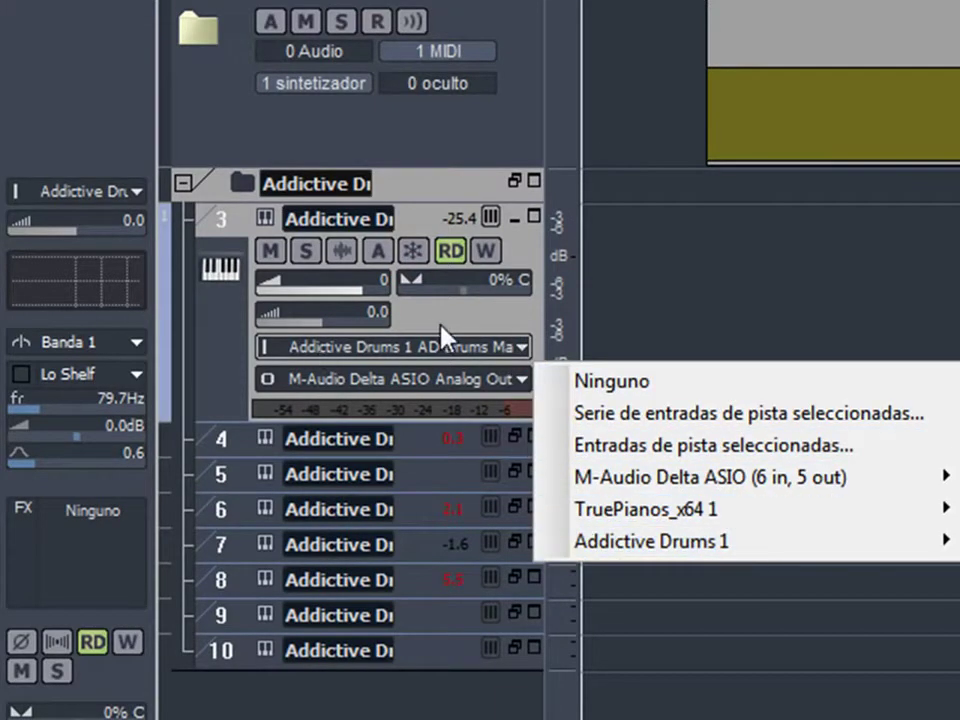
{"action": "double_click", "coordinate": [330, 218]}
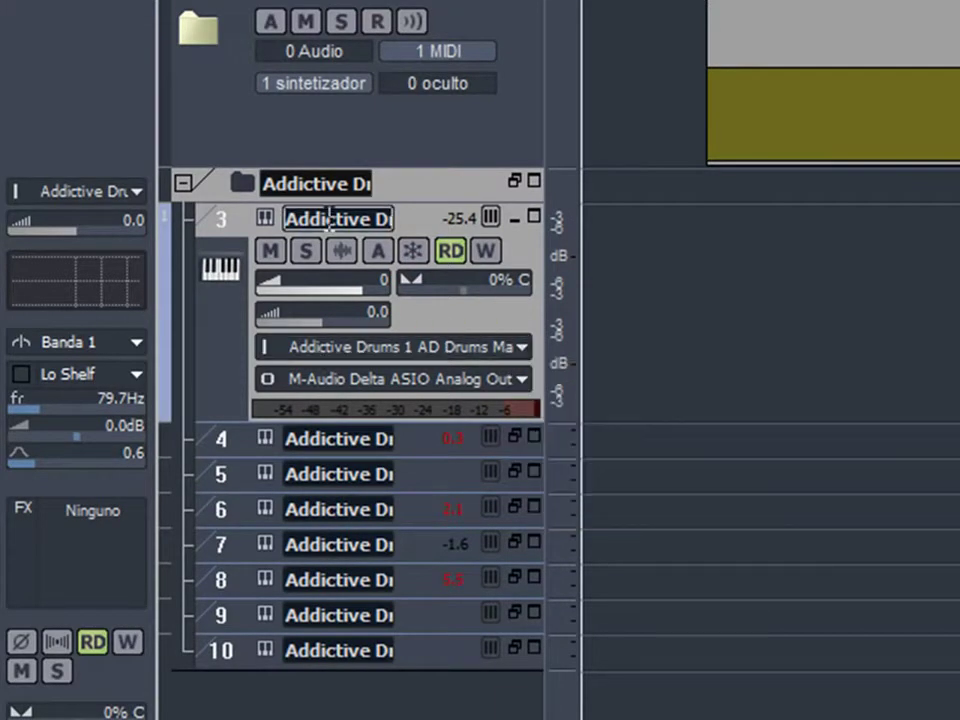
{"action": "left_click", "coordinate": [521, 348]}
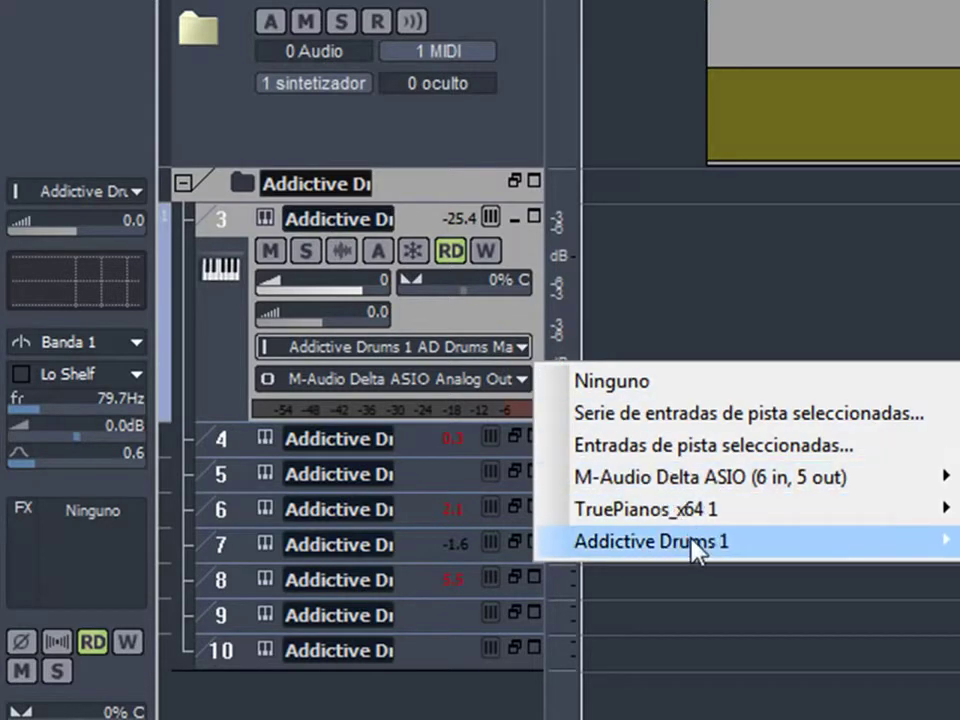
{"action": "mouse_move", "coordinate": [688, 544]}
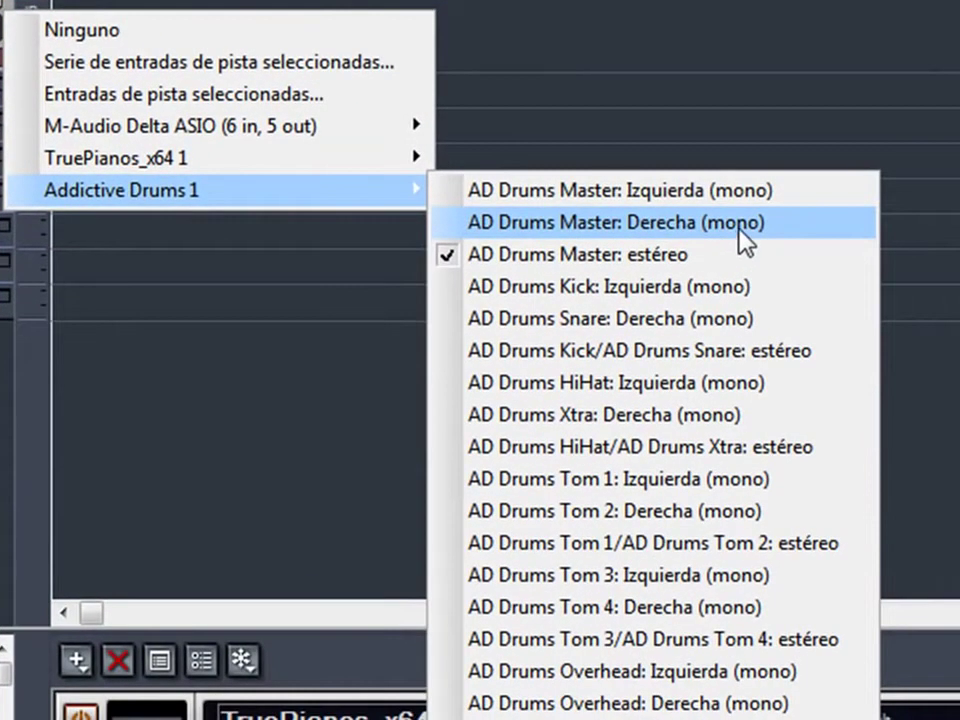
{"action": "left_click", "coordinate": [718, 286]}
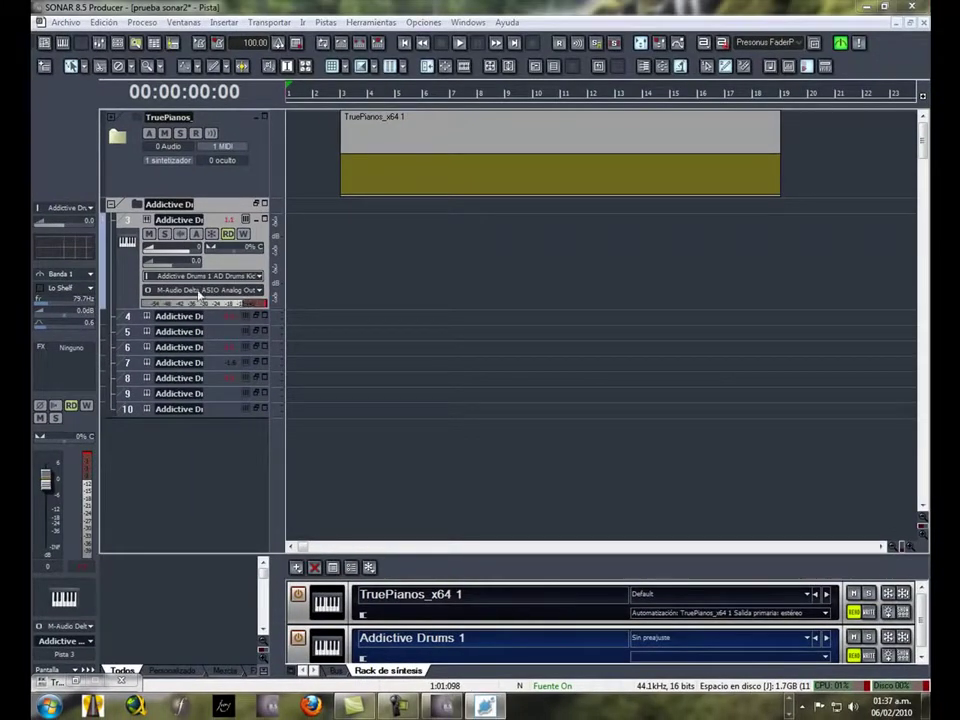
Collapse track 3, expand track 4 and set its input to AD Drums Snare: Derecha (mono).
{"action": "left_click", "coordinate": [257, 220]}
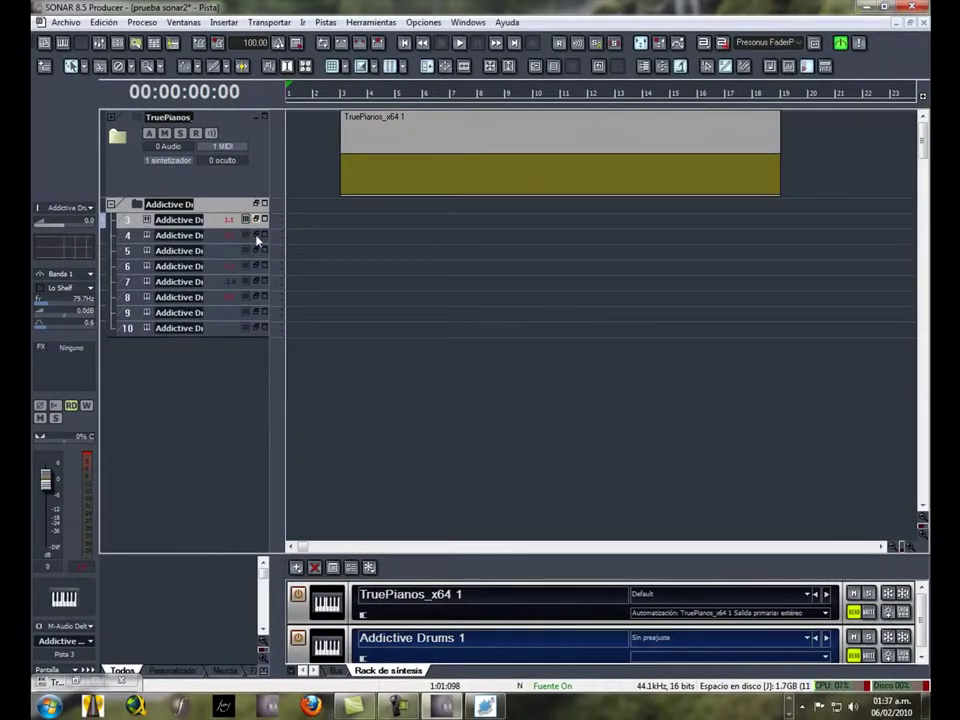
{"action": "left_click", "coordinate": [257, 236]}
{"action": "left_click", "coordinate": [259, 291]}
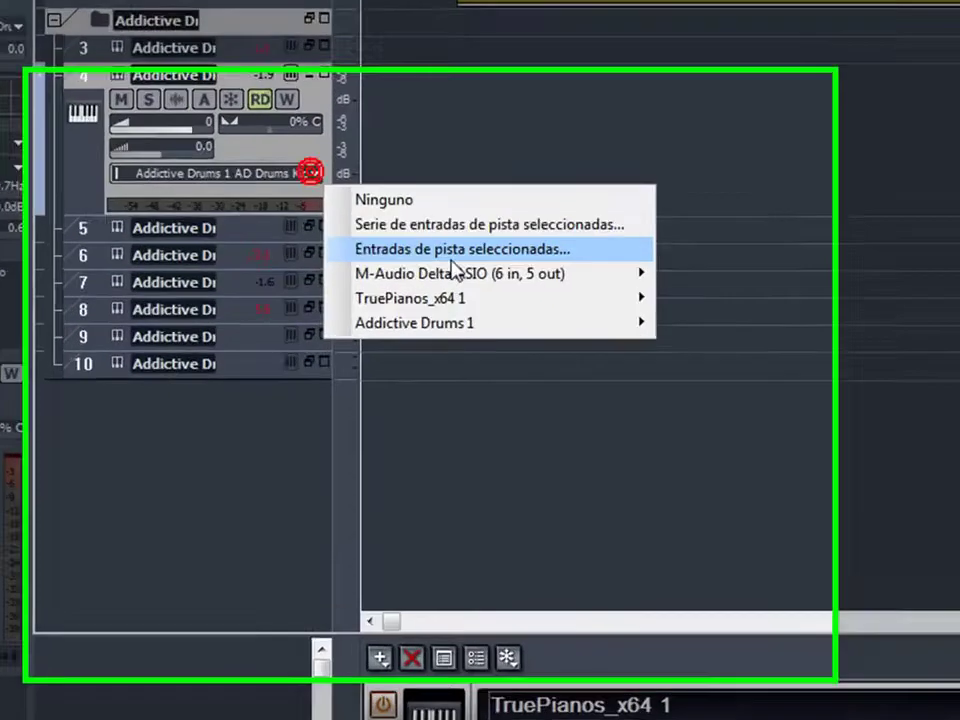
{"action": "mouse_move", "coordinate": [365, 378]}
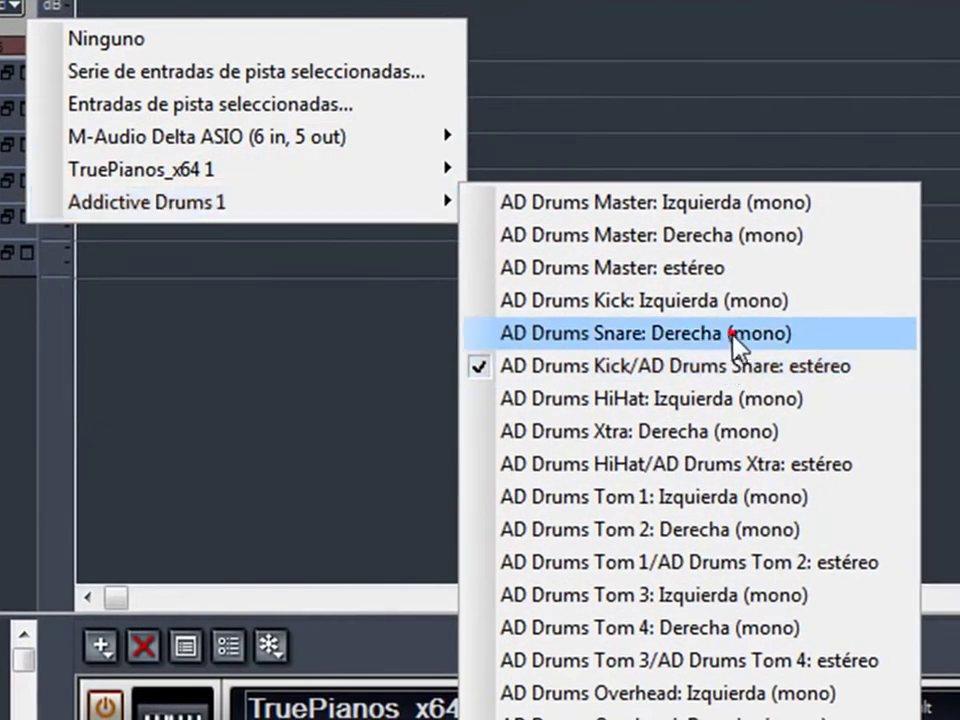
{"action": "left_click", "coordinate": [938, 396]}
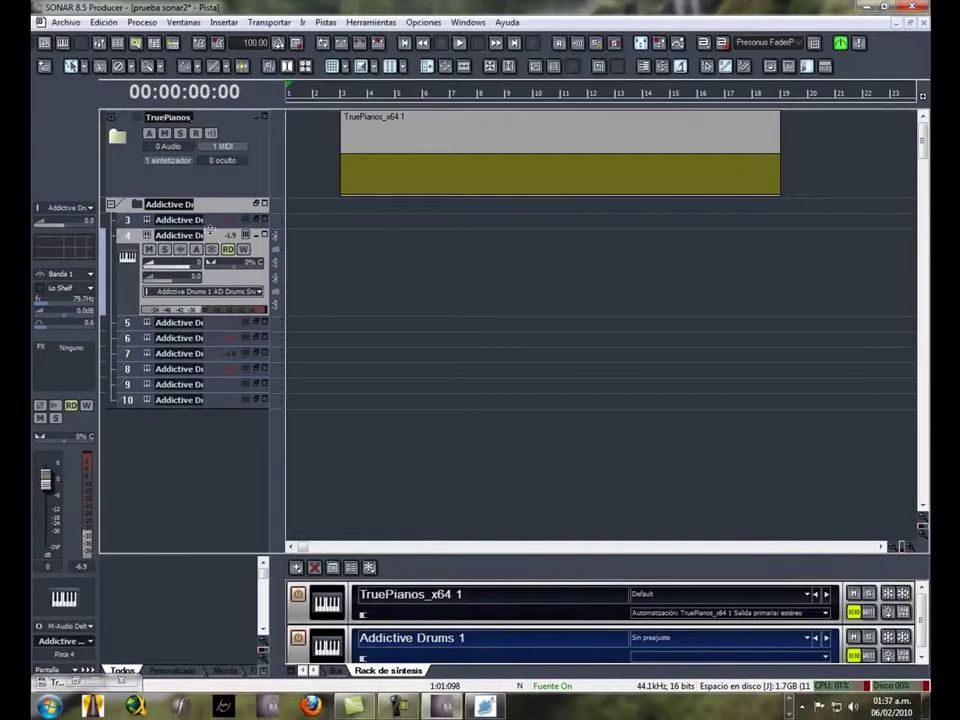
Expand and collapse Addictive Drums tracks 3 to 6 to examine their input assignments and signal levels.
{"action": "double_click", "coordinate": [210, 230]}
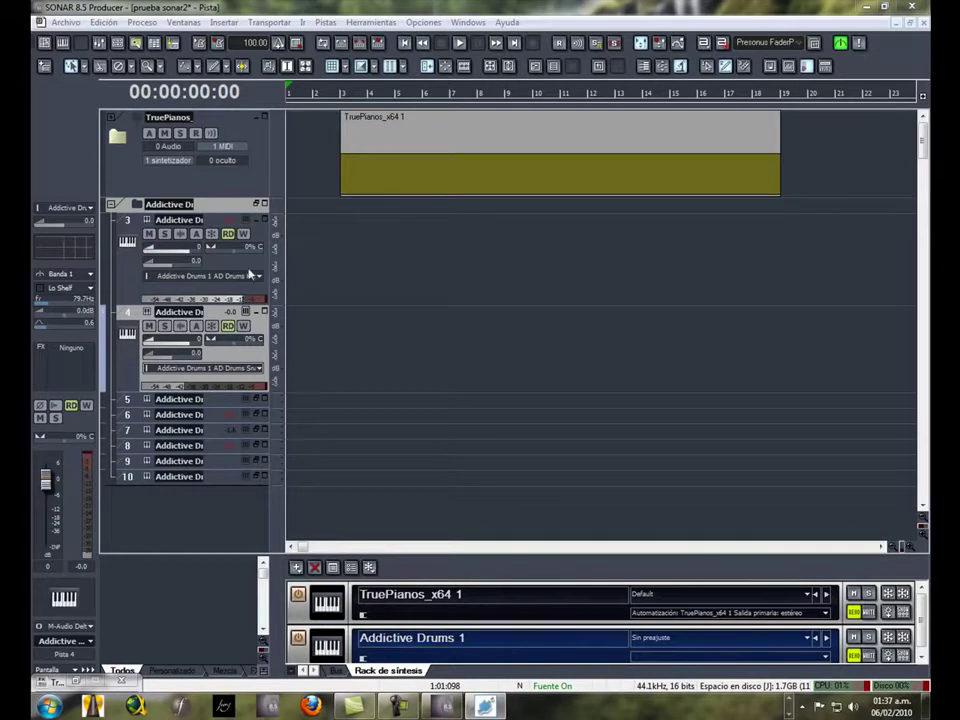
{"action": "left_click", "coordinate": [257, 220]}
{"action": "left_click", "coordinate": [257, 235]}
{"action": "left_click", "coordinate": [256, 250]}
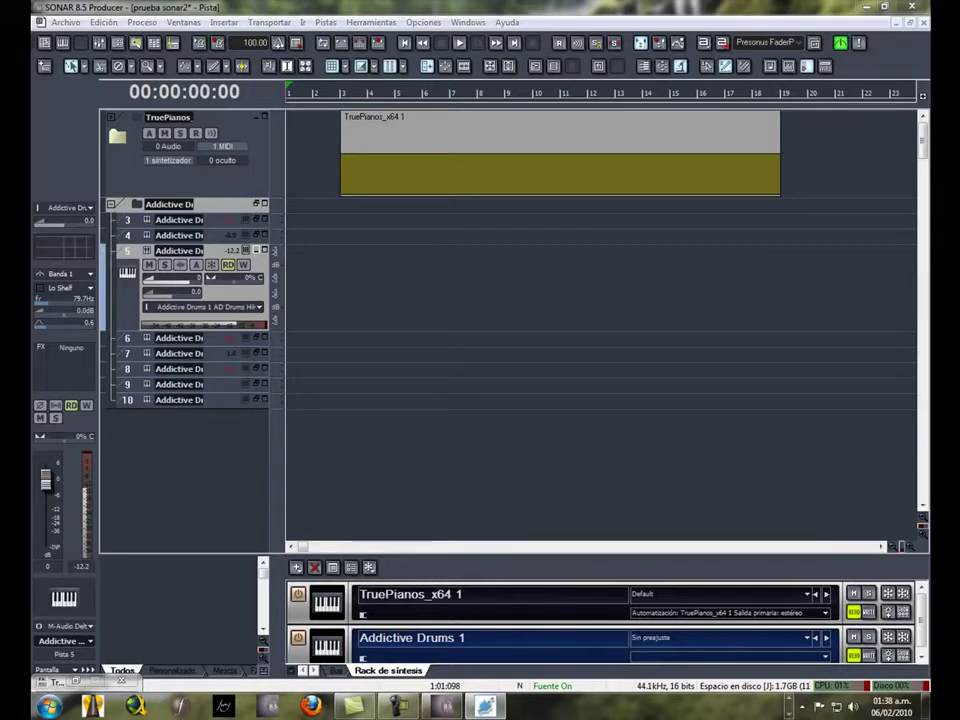
{"action": "left_click", "coordinate": [256, 339]}
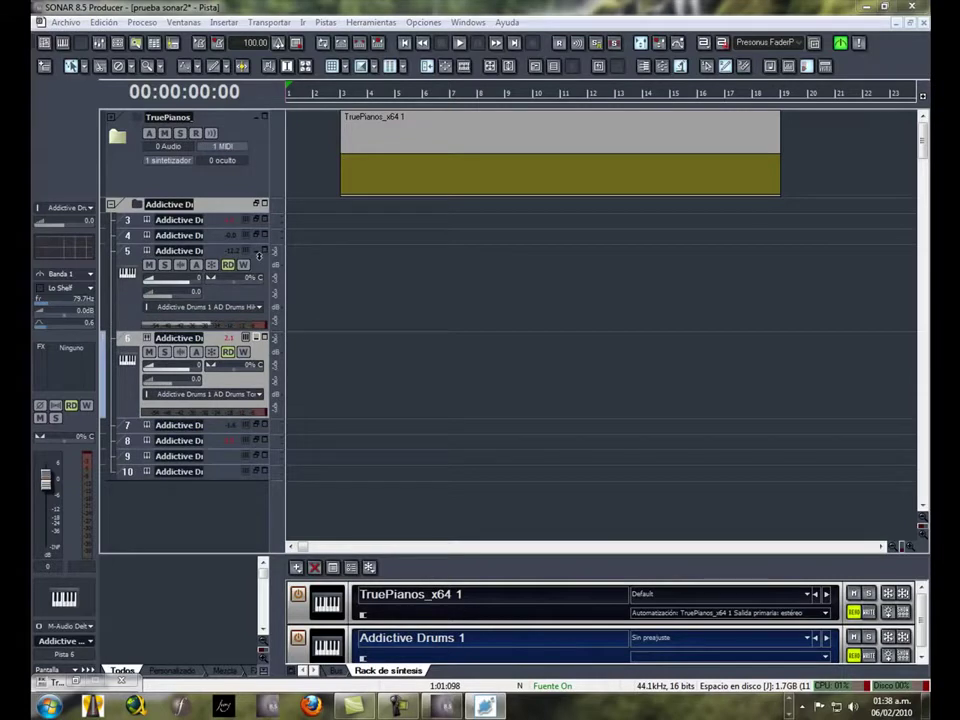
{"action": "left_click", "coordinate": [259, 257]}
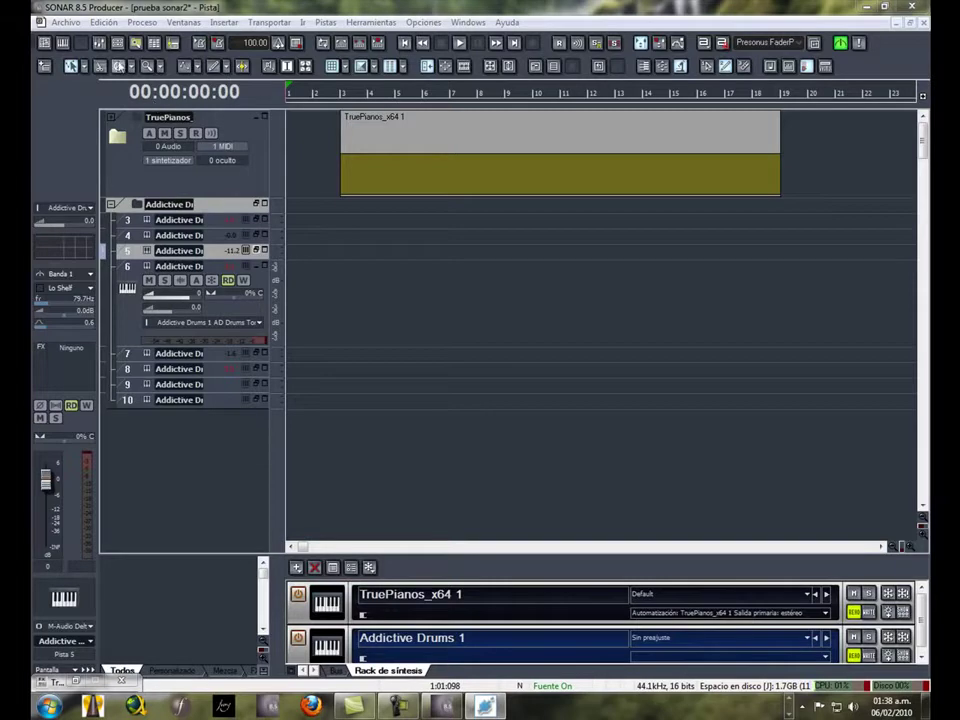
Open the console, maximize it, and select the TruePianos MIDI strip on track 2.
{"action": "left_click", "coordinate": [99, 43]}
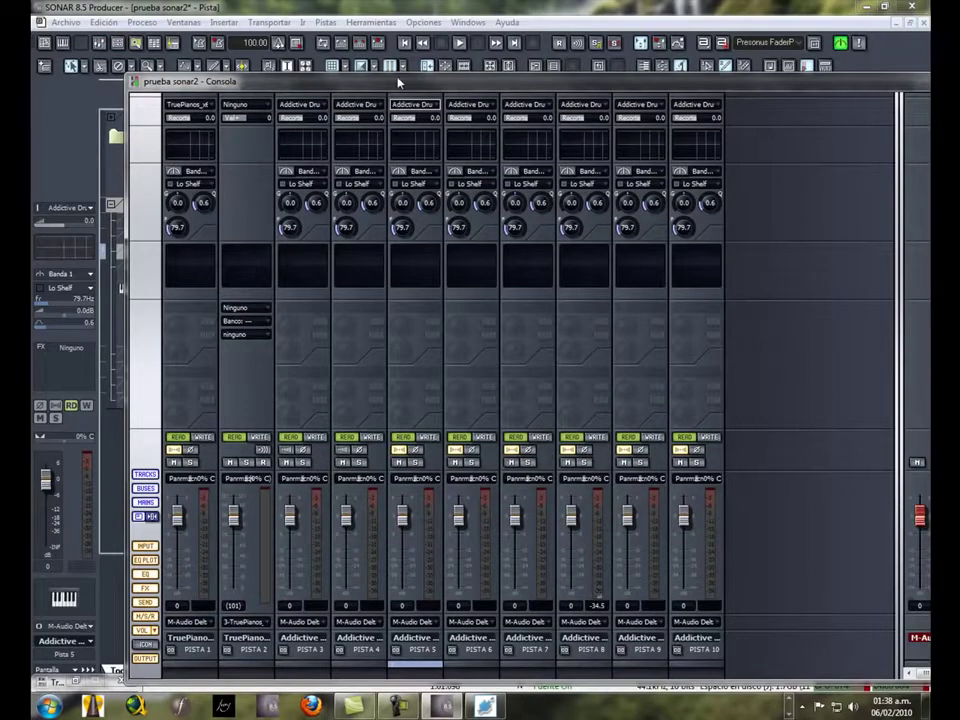
{"action": "double_click", "coordinate": [401, 82]}
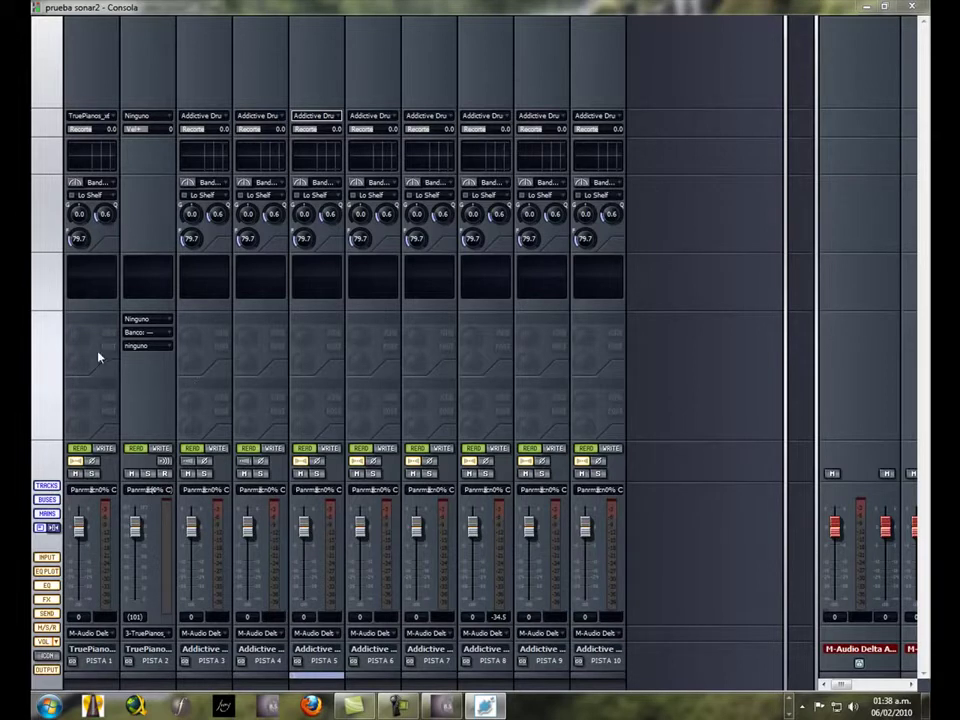
{"action": "left_click", "coordinate": [142, 218]}
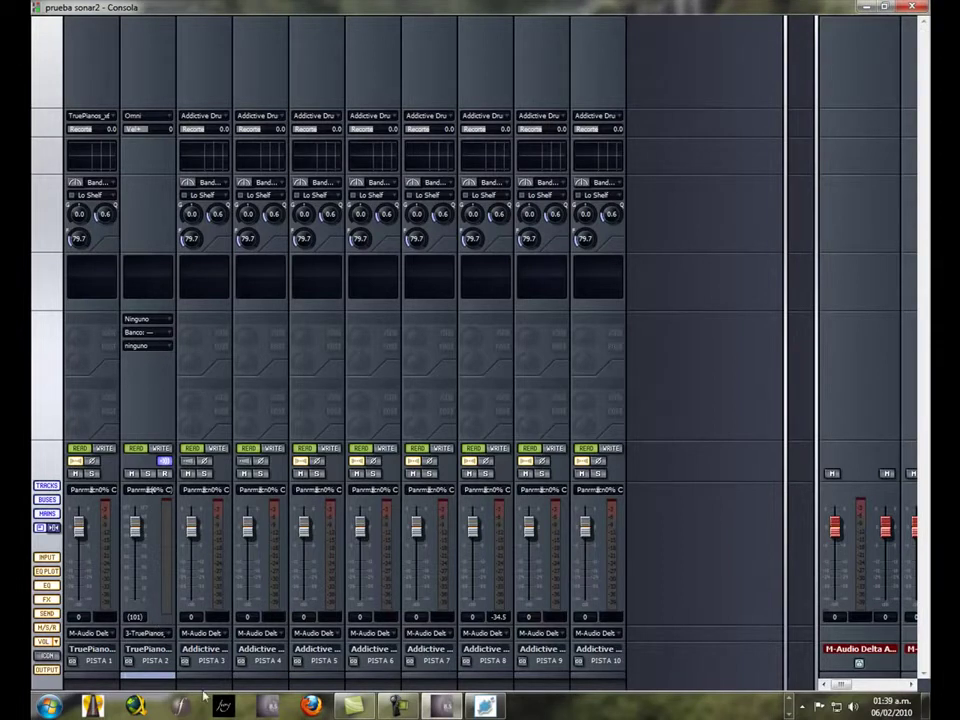
Close the console and undo the insertion of Addictive Drums with its tracks.
{"action": "left_click", "coordinate": [911, 7]}
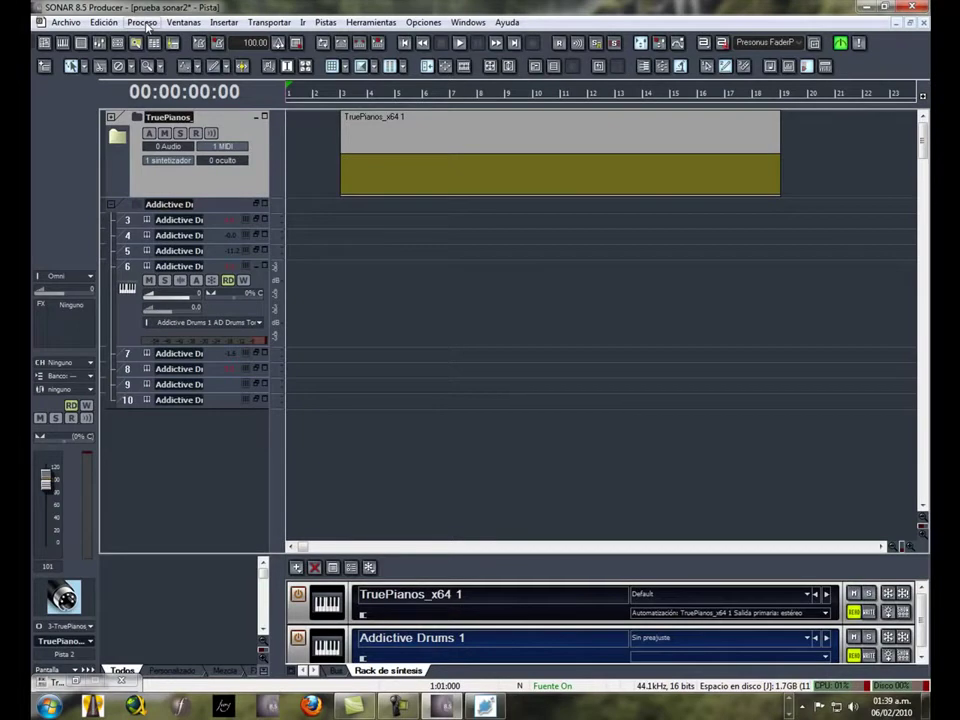
{"action": "left_click", "coordinate": [104, 22]}
{"action": "left_click", "coordinate": [110, 37]}
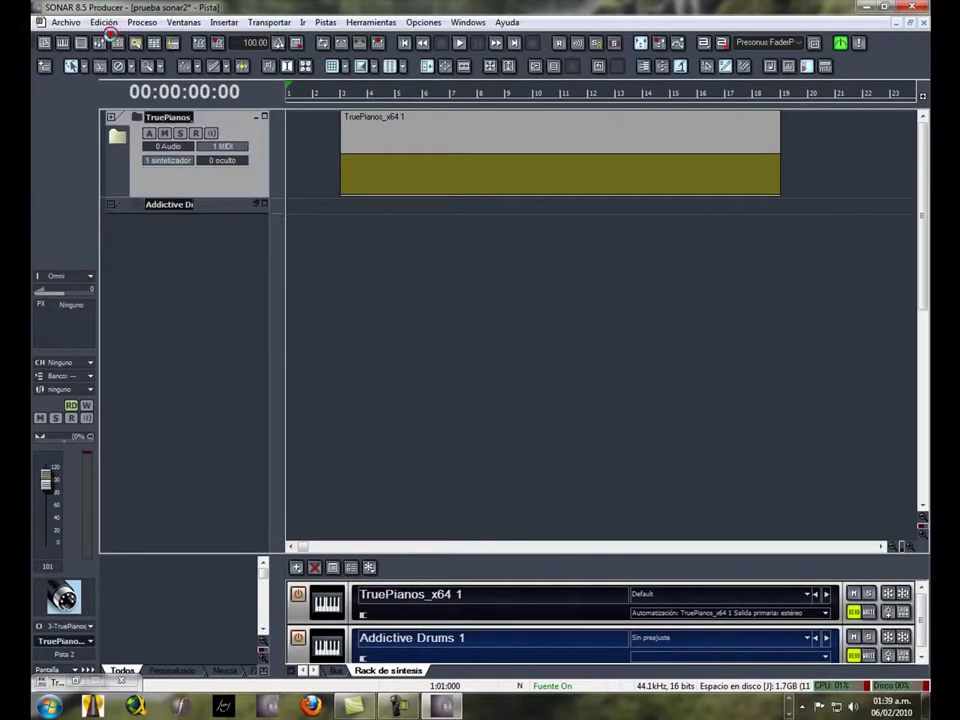
Insert the Addictive Drums soft synth with a MIDI source track, a synth track folder and all audio outputs as stereo.
{"action": "left_click", "coordinate": [296, 567]}
{"action": "mouse_move", "coordinate": [373, 568]}
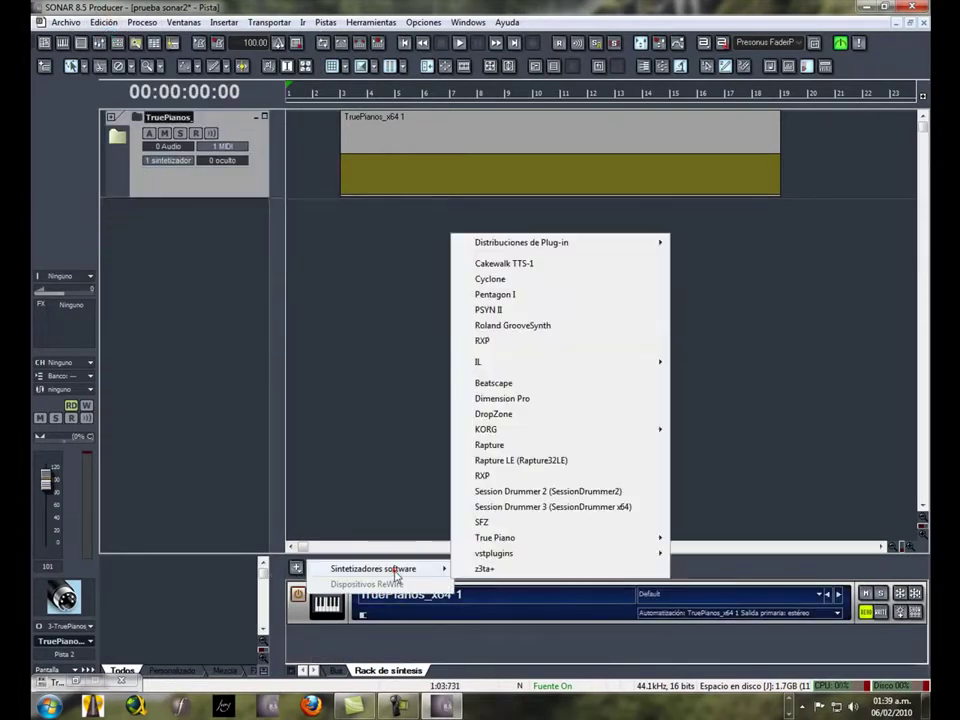
{"action": "left_click", "coordinate": [564, 553]}
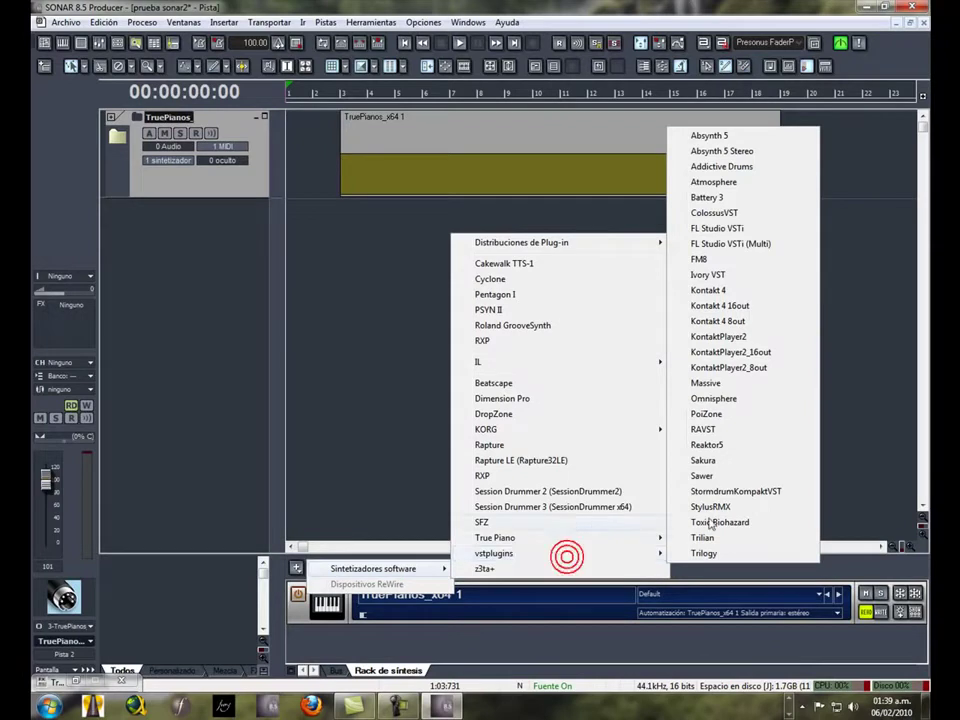
{"action": "left_click", "coordinate": [738, 168]}
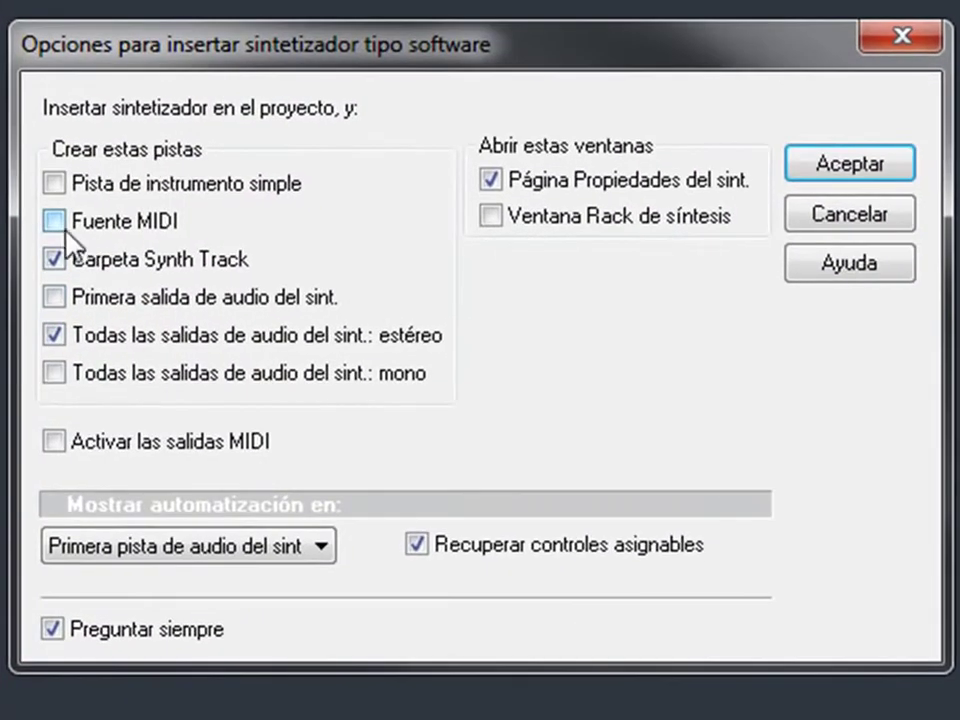
{"action": "left_click", "coordinate": [53, 222]}
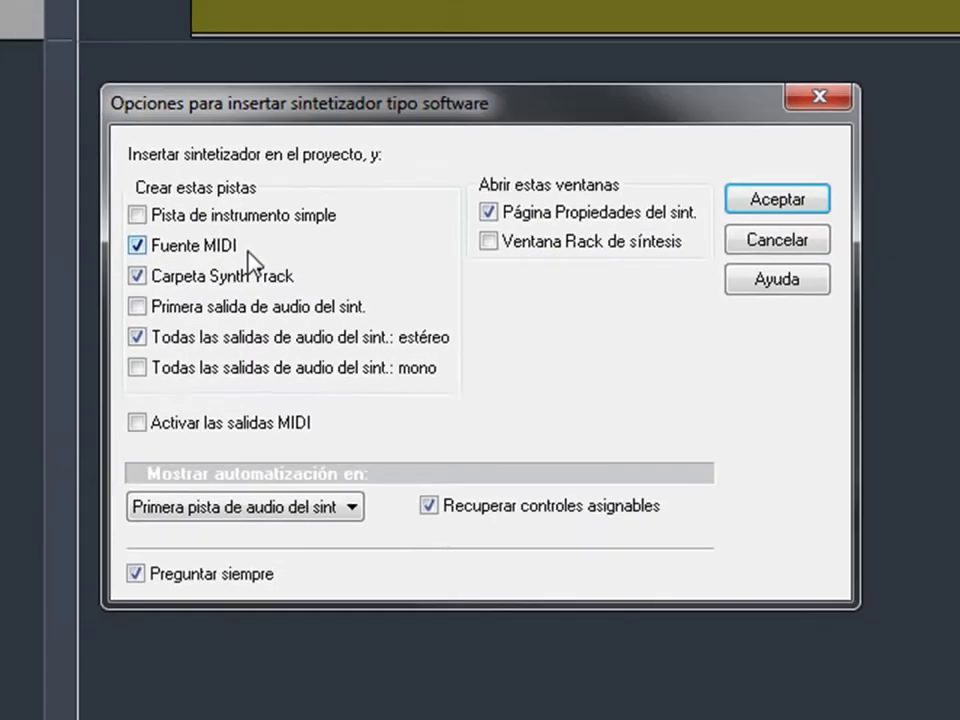
{"action": "left_click", "coordinate": [857, 165]}
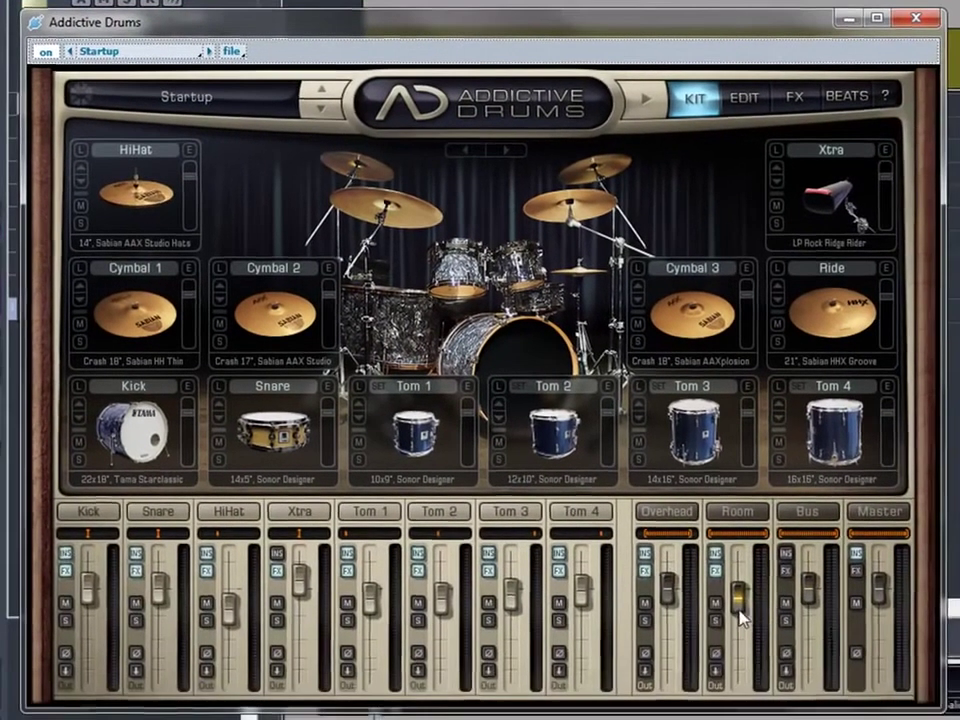
Pull the Room fader fully down and enable separate outputs for Overhead, Toms 4 to 1, Xtra, HiHat, Snare and Kick.
{"action": "left_click_drag", "start_coordinate": [793, 701], "coordinate": [793, 719]}
{"action": "left_click", "coordinate": [645, 673]}
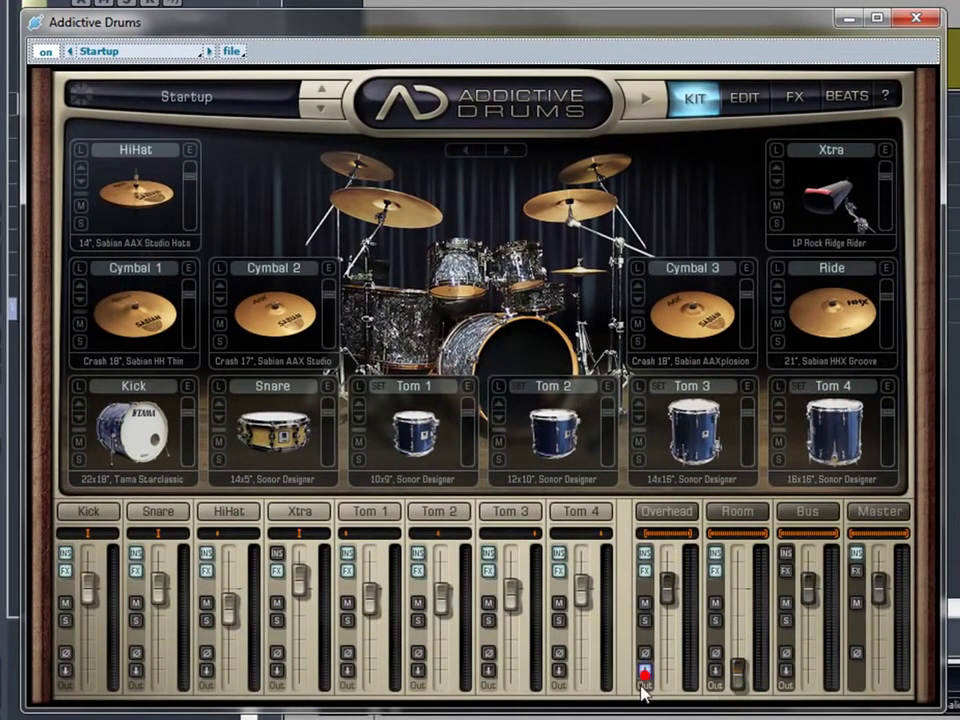
{"action": "left_click", "coordinate": [557, 672]}
{"action": "left_click", "coordinate": [486, 672]}
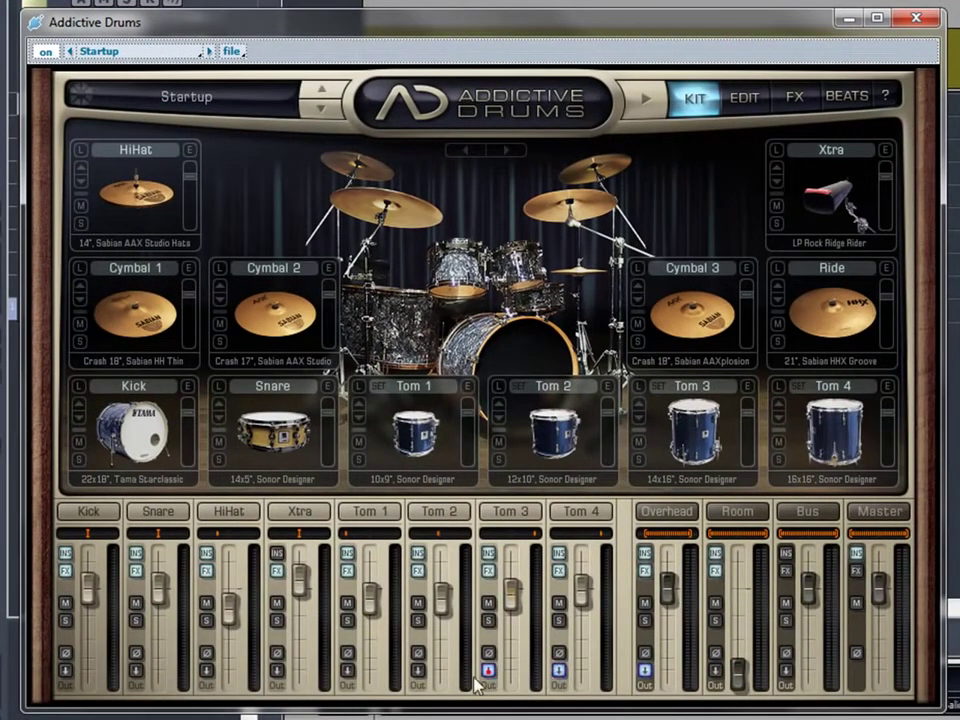
{"action": "left_click", "coordinate": [417, 672]}
{"action": "left_click", "coordinate": [347, 672]}
{"action": "left_click", "coordinate": [277, 672]}
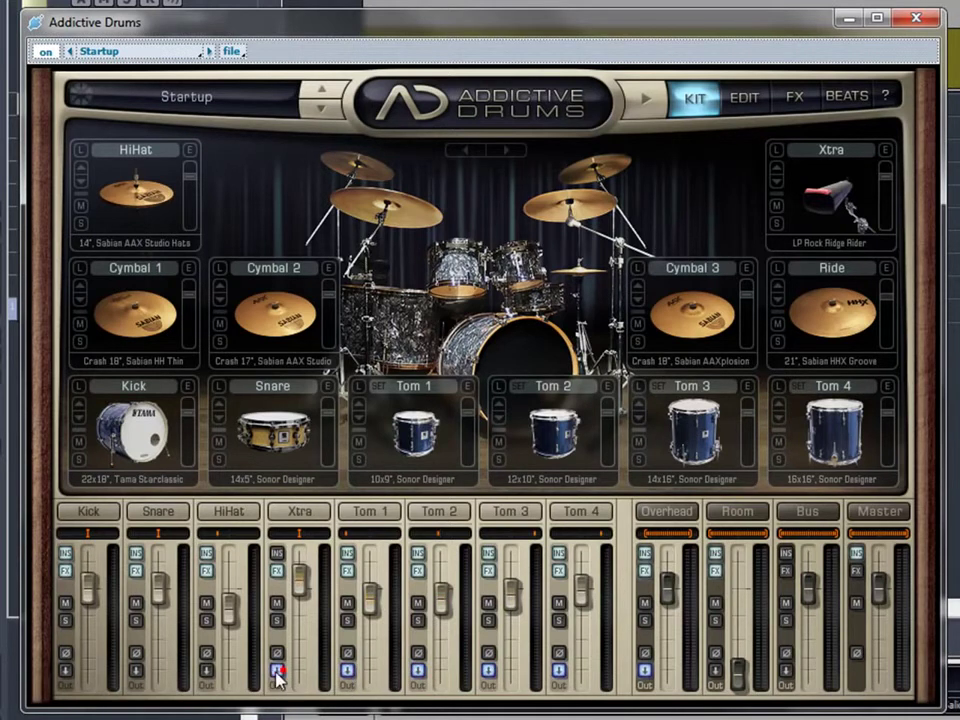
{"action": "left_click", "coordinate": [206, 672]}
{"action": "left_click", "coordinate": [136, 672]}
{"action": "left_click", "coordinate": [66, 672]}
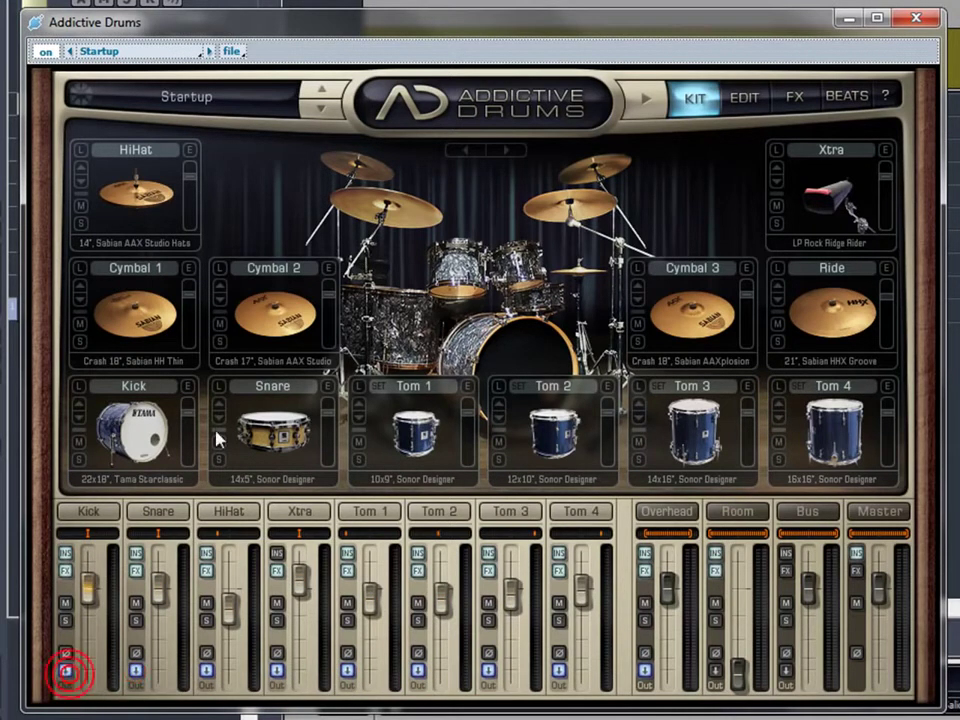
Open the kit piece editing page and reduce the Overhead level of the Kick and the Snare.
{"action": "left_click", "coordinate": [744, 97]}
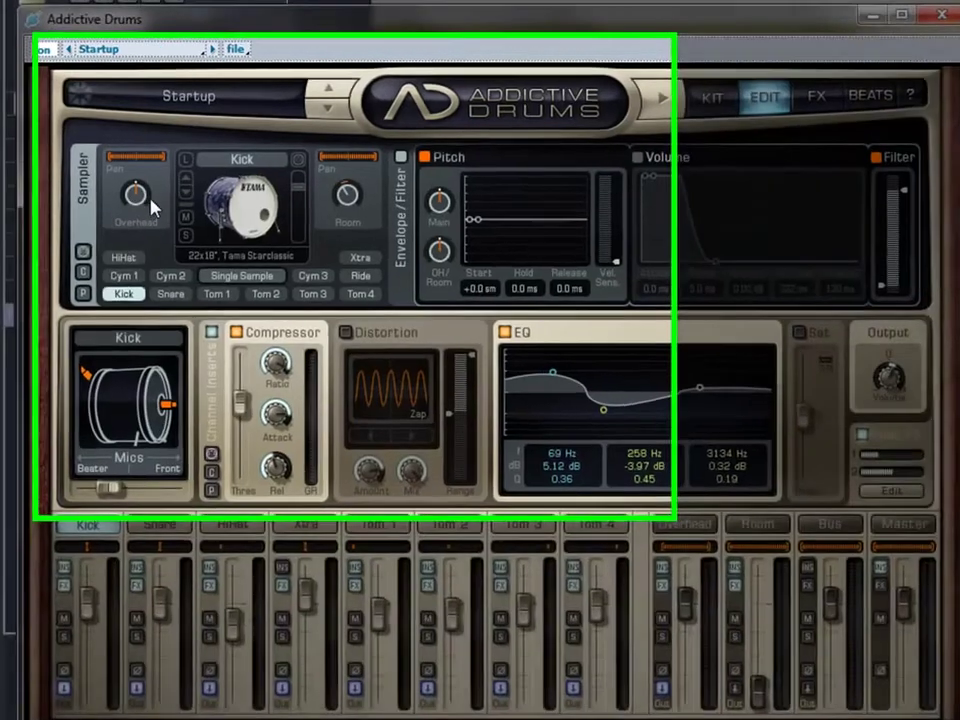
{"action": "left_click_drag", "start_coordinate": [135, 194], "coordinate": [125, 239]}
{"action": "left_click_drag", "start_coordinate": [128, 300], "coordinate": [146, 454]}
{"action": "left_click", "coordinate": [197, 387]}
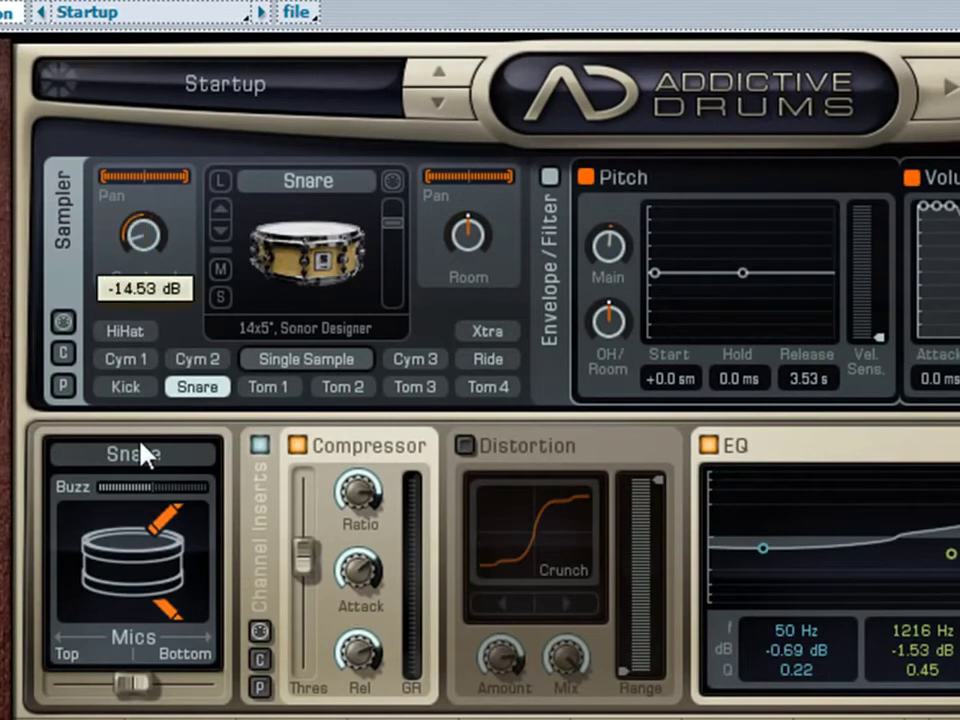
{"action": "left_click_drag", "start_coordinate": [135, 223], "coordinate": [160, 354]}
Reduce the Overhead level of the Xtra piece and the toms through Tom 4.
{"action": "left_click", "coordinate": [373, 716]}
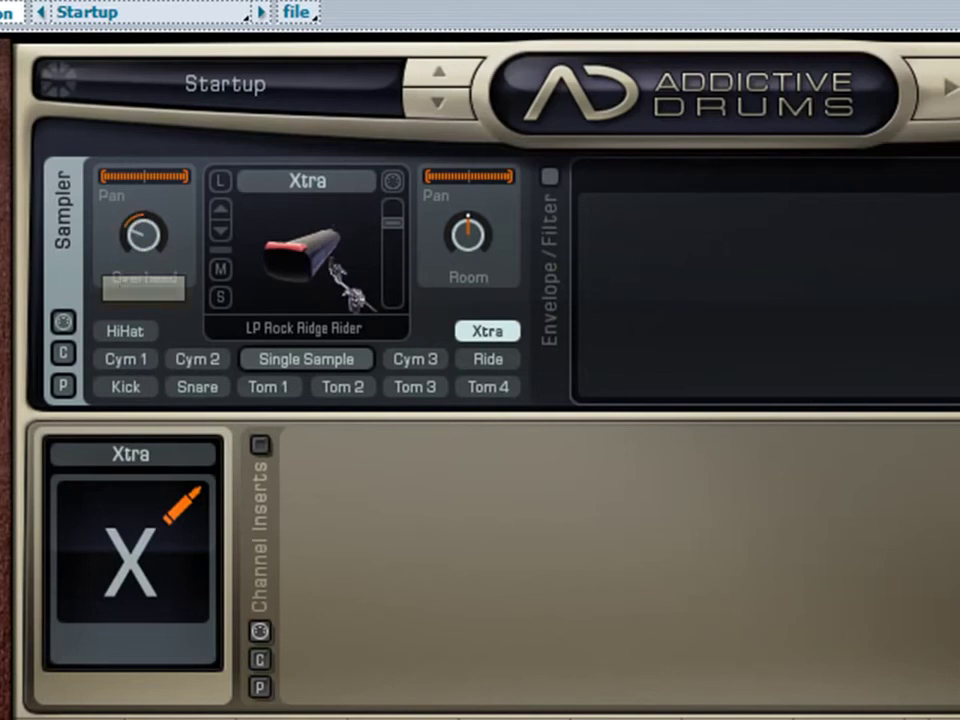
{"action": "double_click", "coordinate": [133, 231]}
{"action": "left_click_drag", "start_coordinate": [133, 231], "coordinate": [137, 321]}
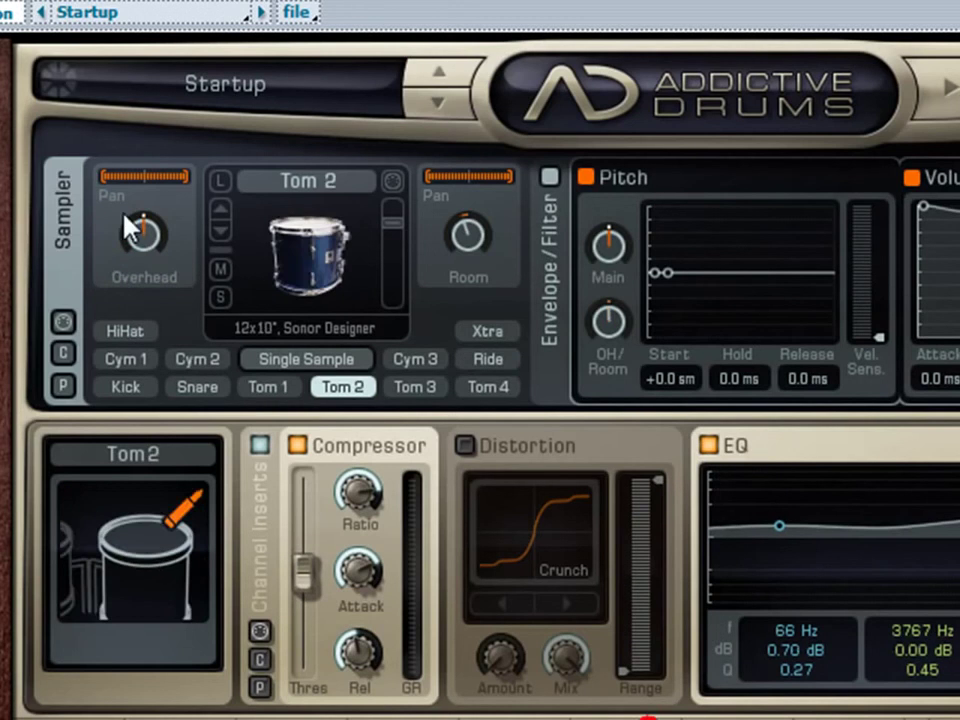
{"action": "left_click_drag", "start_coordinate": [148, 245], "coordinate": [142, 300]}
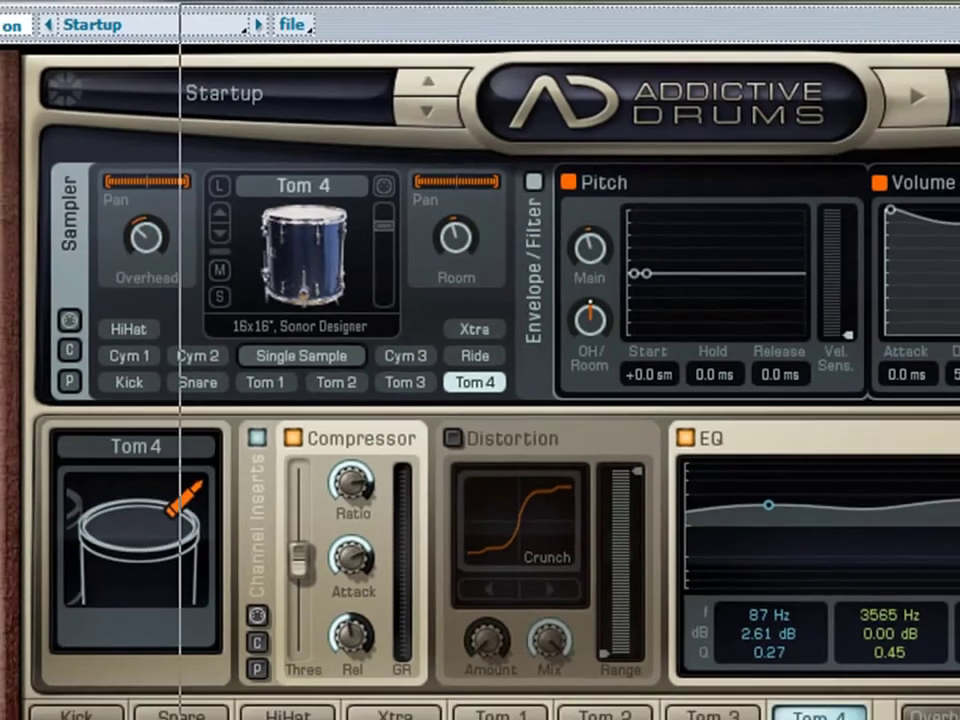